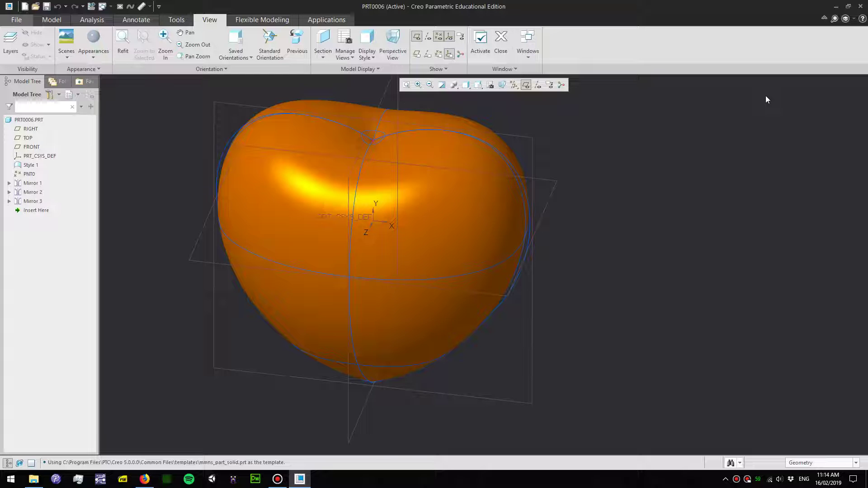
Examine the finished heart model from the front, above and below, including its top dip and bottom tip.
{"action": "mouse_move", "coordinate": [597, 285]}
{"action": "middle_mouse_down"}
{"action": "mouse_move", "coordinate": [551, 257]}
{"action": "mouse_move", "coordinate": [519, 264]}
{"action": "mouse_move", "coordinate": [540, 254]}
{"action": "mouse_move", "coordinate": [592, 265]}
{"action": "mouse_move", "coordinate": [596, 287]}
{"action": "mouse_move", "coordinate": [595, 271]}
{"action": "mouse_move", "coordinate": [579, 285]}
{"action": "middle_mouse_up"}
{"action": "scroll", "coordinate": [324, 169], "scroll_direction": "down", "scroll_amount": 1}
{"action": "scroll", "coordinate": [324, 172], "scroll_direction": "up", "scroll_amount": 2}
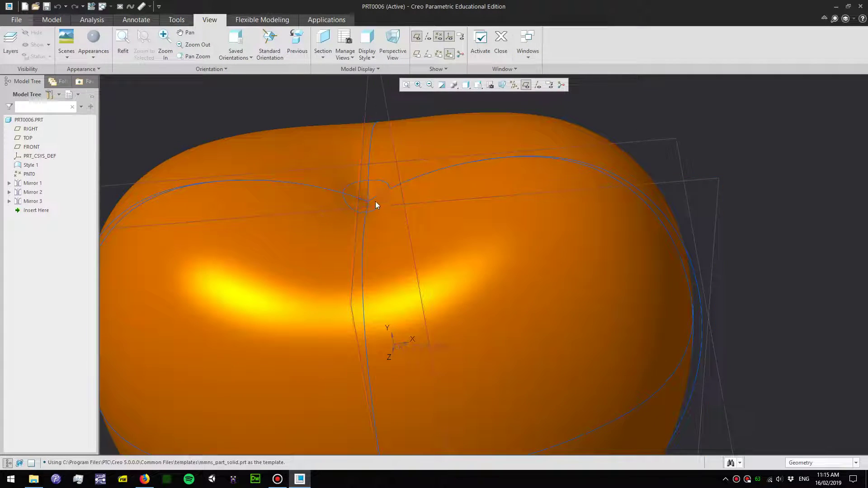
{"action": "scroll", "coordinate": [374, 197], "scroll_direction": "down", "scroll_amount": 4}
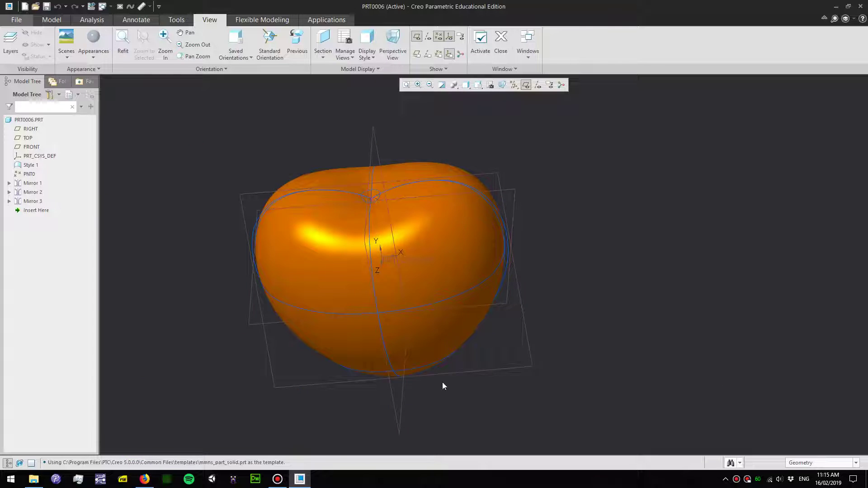
{"action": "mouse_move", "coordinate": [436, 379]}
{"action": "middle_mouse_down"}
{"action": "mouse_move", "coordinate": [411, 344]}
{"action": "mouse_move", "coordinate": [419, 295]}
{"action": "middle_mouse_up"}
{"action": "scroll", "coordinate": [401, 318], "scroll_direction": "up", "scroll_amount": 4}
{"action": "scroll", "coordinate": [405, 326], "scroll_direction": "down", "scroll_amount": 4}
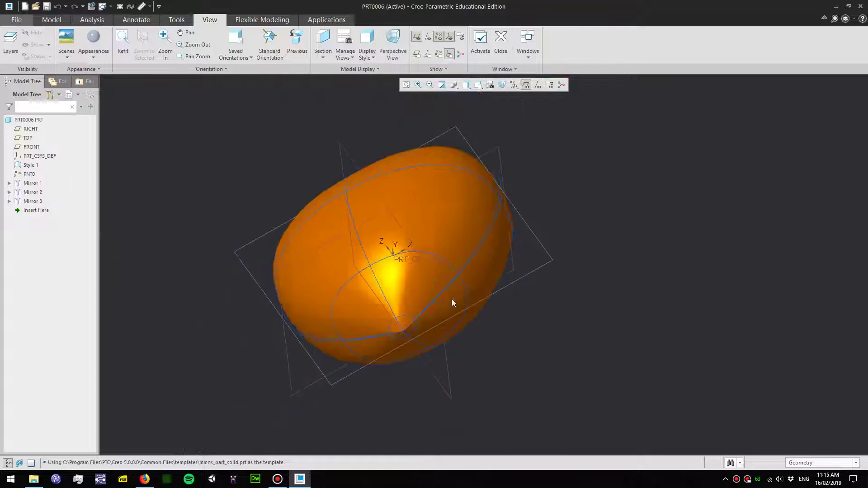
{"action": "middle_click_drag", "start_coordinate": [518, 242], "coordinate": [459, 307]}
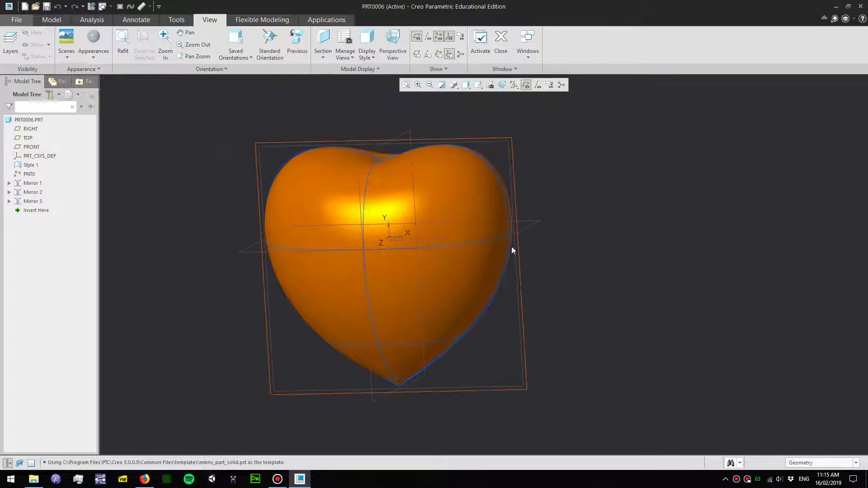
Create a new solid part from the mmns_part_solid template instead of the default one, and maximize its window.
{"action": "left_click", "coordinate": [25, 6]}
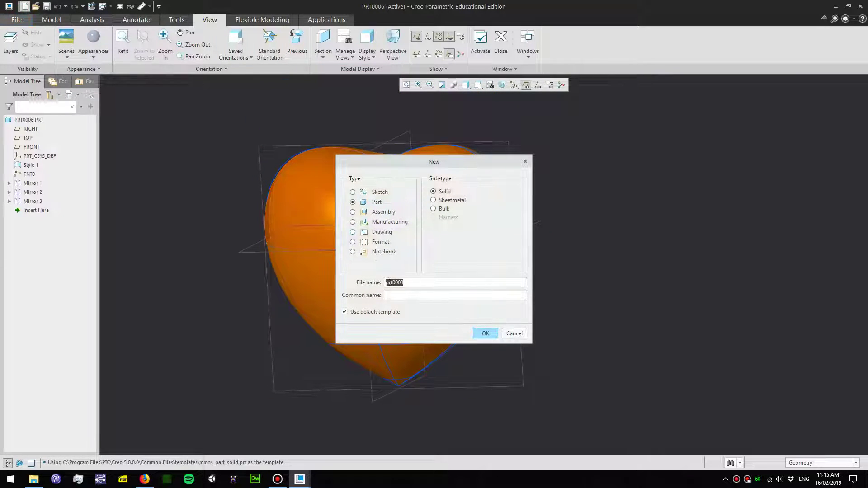
{"action": "left_click", "coordinate": [359, 311]}
{"action": "left_click", "coordinate": [489, 333]}
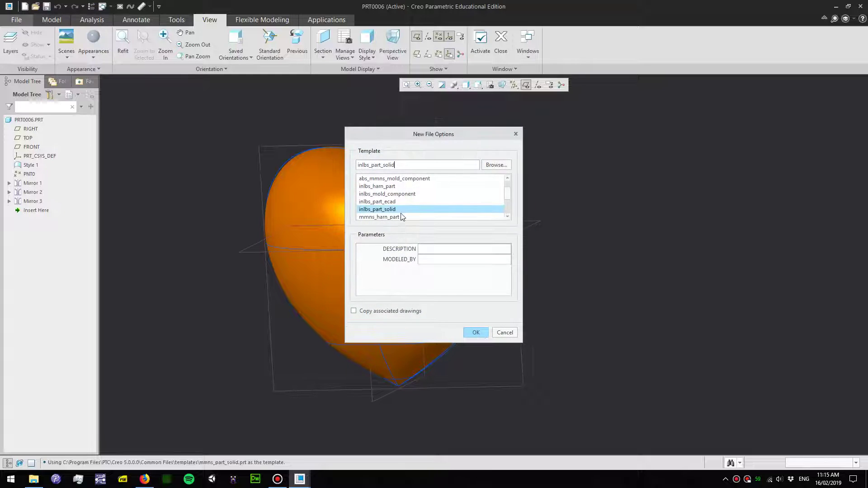
{"action": "left_click", "coordinate": [507, 217]}
{"action": "left_click", "coordinate": [507, 217]}
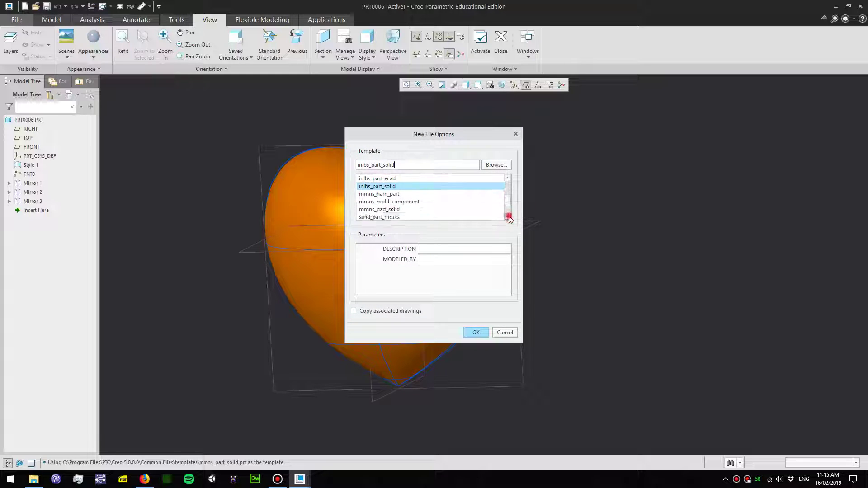
{"action": "left_click", "coordinate": [398, 209]}
{"action": "left_click", "coordinate": [476, 332]}
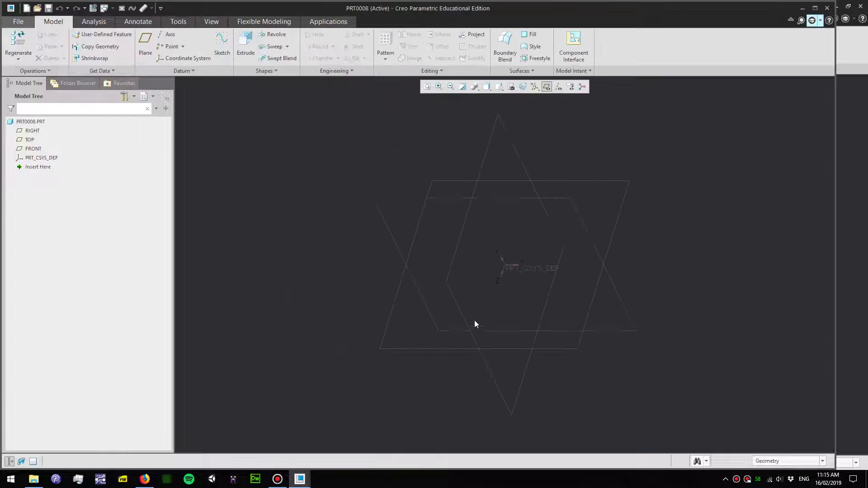
{"action": "left_click", "coordinate": [815, 8]}
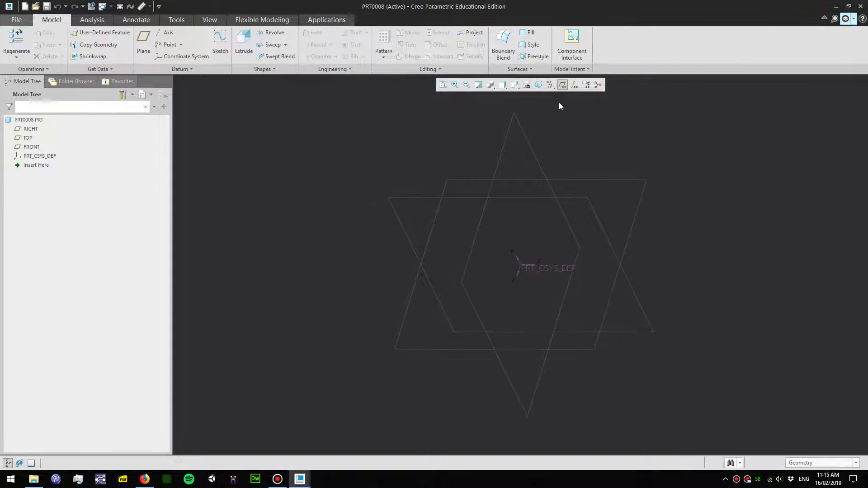
Start a Style feature with FRONT as the active plane and orient the view to that plane.
{"action": "left_click", "coordinate": [531, 46]}
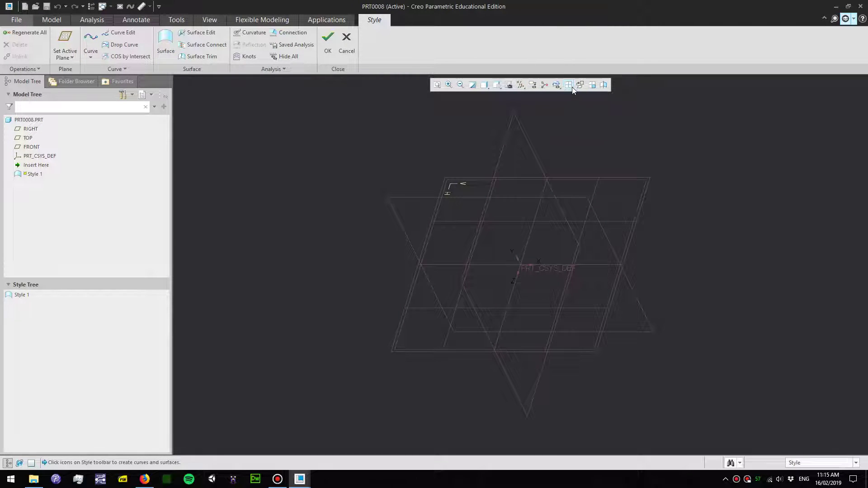
{"action": "right_click", "coordinate": [559, 150]}
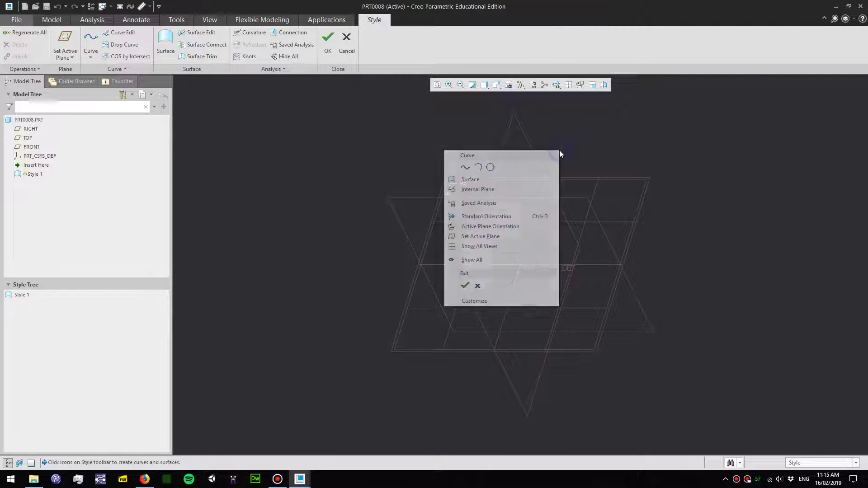
{"action": "left_click", "coordinate": [494, 238]}
{"action": "left_click", "coordinate": [401, 200]}
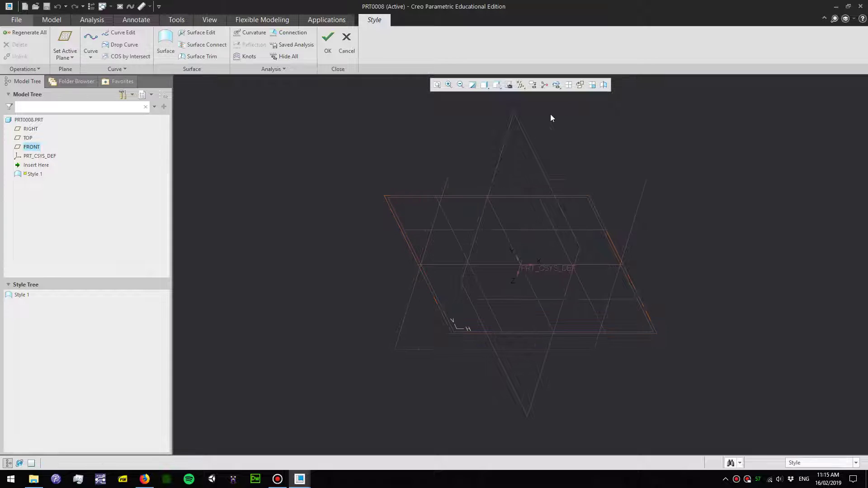
{"action": "left_click", "coordinate": [580, 85]}
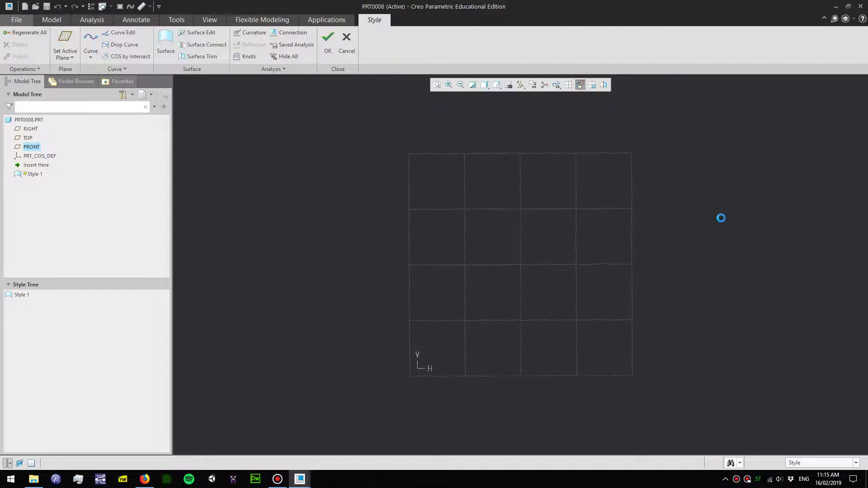
{"action": "scroll", "coordinate": [733, 255], "scroll_direction": "up", "scroll_amount": 2}
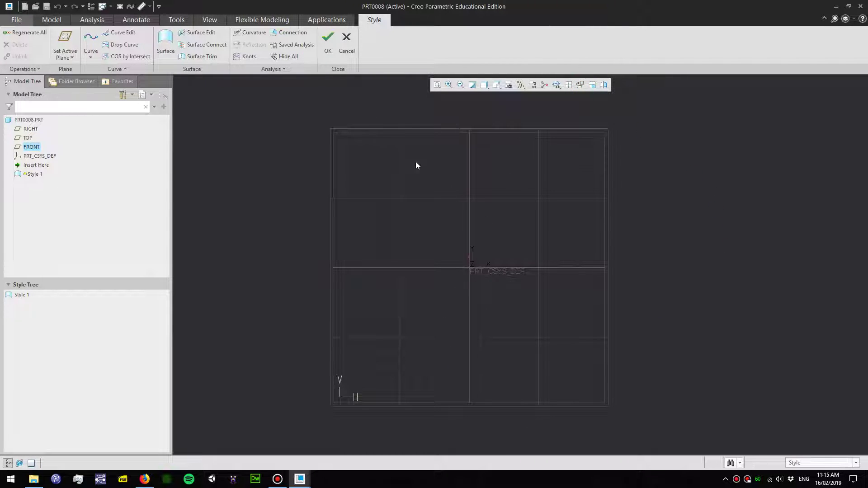
Draw a free degree-3 curve with five control points on the FRONT plane, shaping the right half of a heart.
{"action": "left_click", "coordinate": [91, 40]}
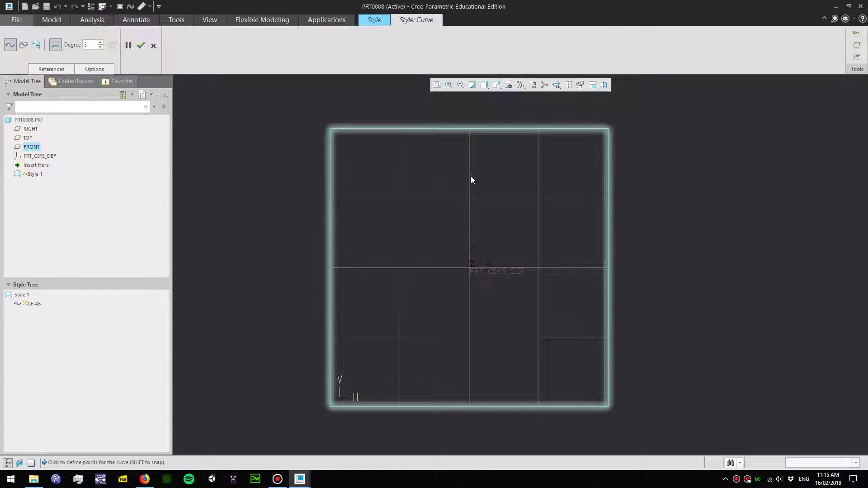
{"action": "left_click_drag", "start_coordinate": [470, 174], "coordinate": [494, 177]}
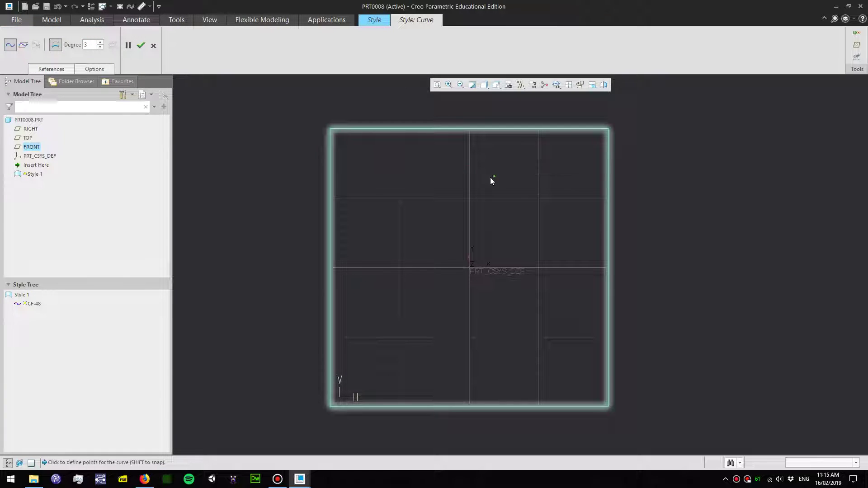
{"action": "left_click", "coordinate": [467, 186]}
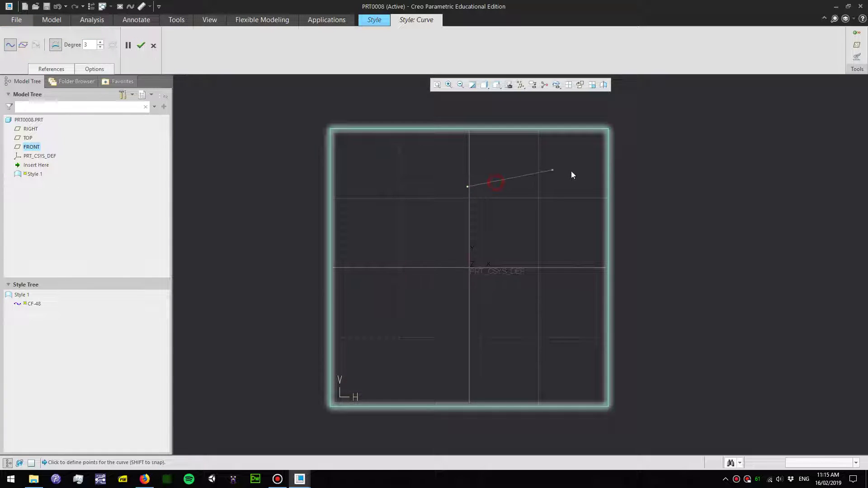
{"action": "left_click", "coordinate": [537, 165]}
{"action": "left_click", "coordinate": [584, 212]}
{"action": "left_click", "coordinate": [596, 224]}
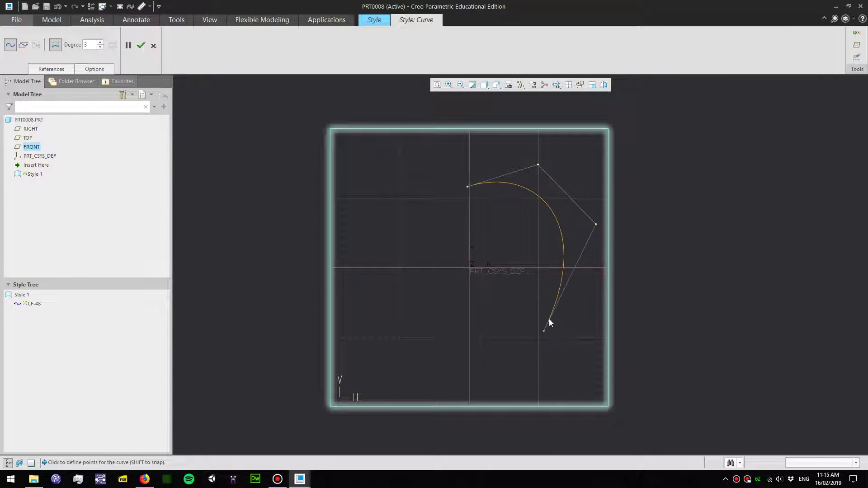
{"action": "left_click", "coordinate": [563, 311]}
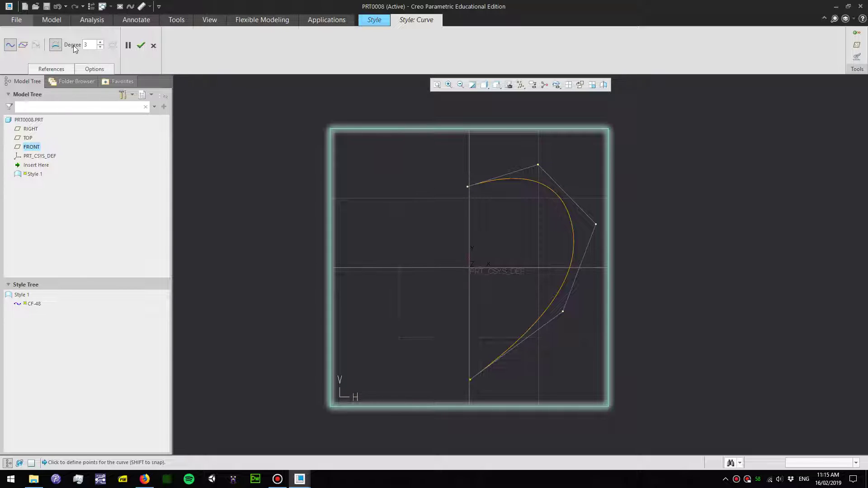
{"action": "left_click", "coordinate": [56, 45]}
{"action": "left_click", "coordinate": [56, 45]}
{"action": "left_click", "coordinate": [141, 45]}
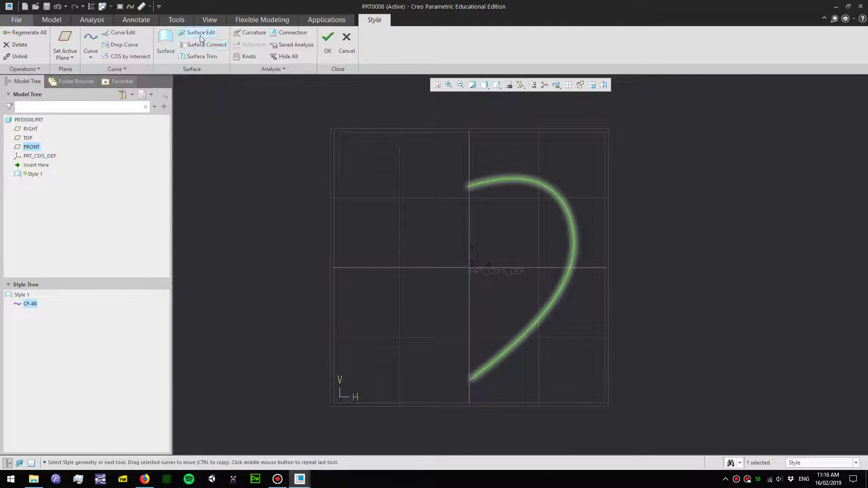
Edit the half-heart curve and set the X coordinate of its upper and lower endpoints to 0.
{"action": "left_click", "coordinate": [114, 33]}
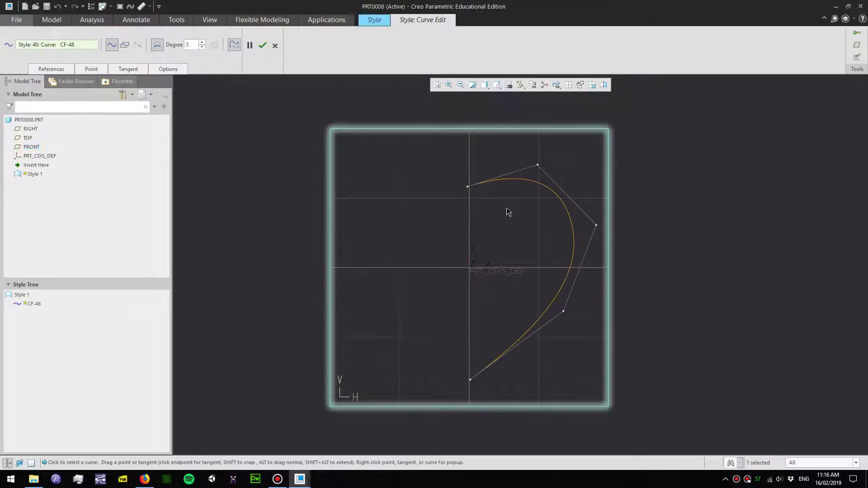
{"action": "left_click_drag", "start_coordinate": [469, 188], "coordinate": [473, 190]}
{"action": "left_click", "coordinate": [92, 69]}
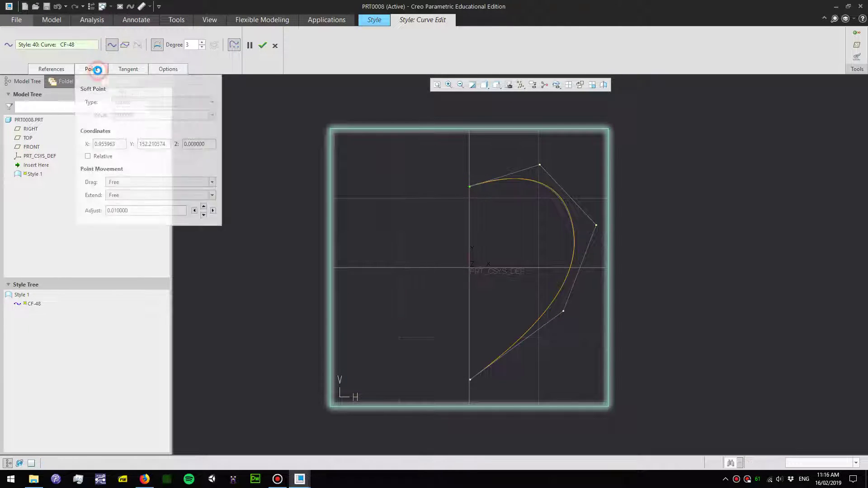
{"action": "double_click", "coordinate": [124, 144]}
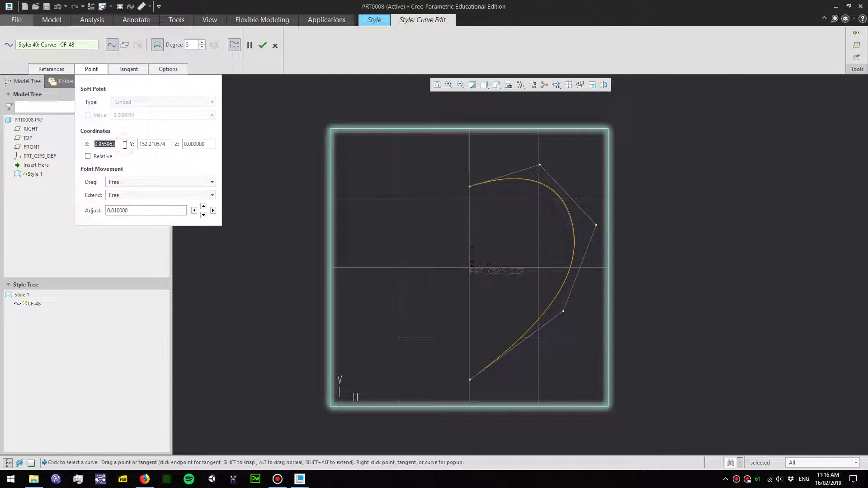
{"action": "type", "text": "0"}
{"action": "key", "text": "Return"}
{"action": "left_click", "coordinate": [470, 379]}
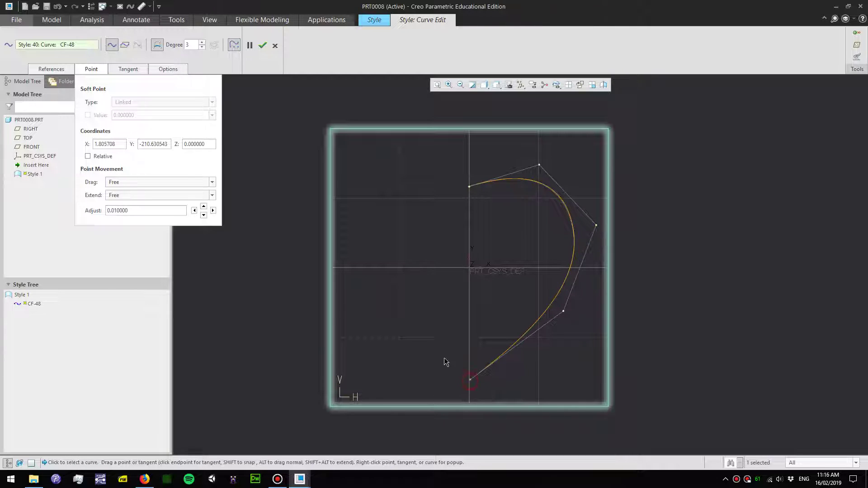
{"action": "double_click", "coordinate": [114, 144]}
{"action": "type", "text": "0"}
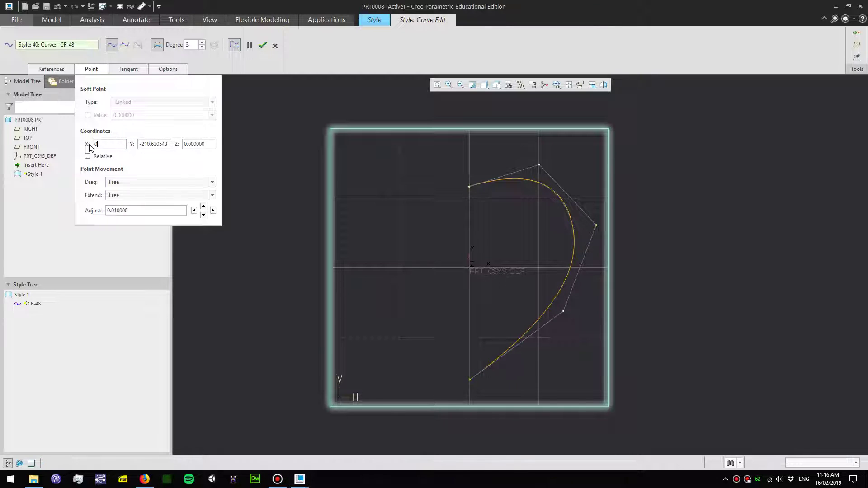
{"action": "key", "text": "Return"}
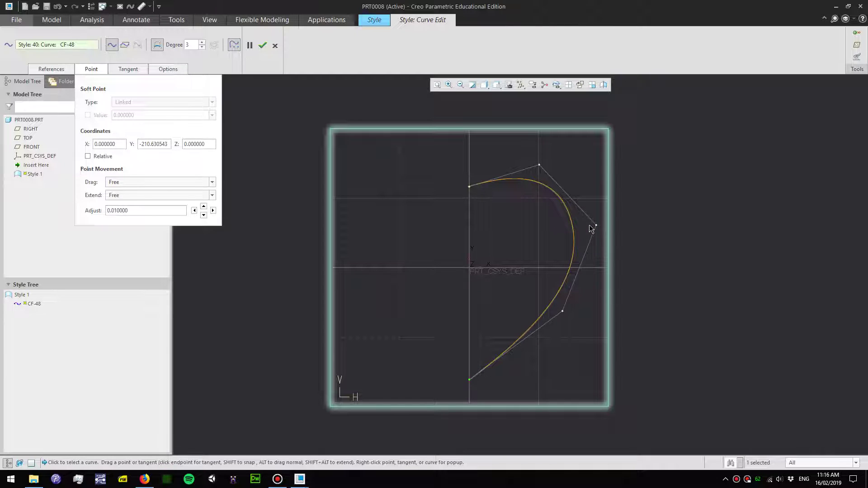
Refine the half-heart by moving its inner control points to about (232, 53), (177, -103) and (133, 185).
{"action": "left_click_drag", "start_coordinate": [596, 225], "coordinate": [593, 239]}
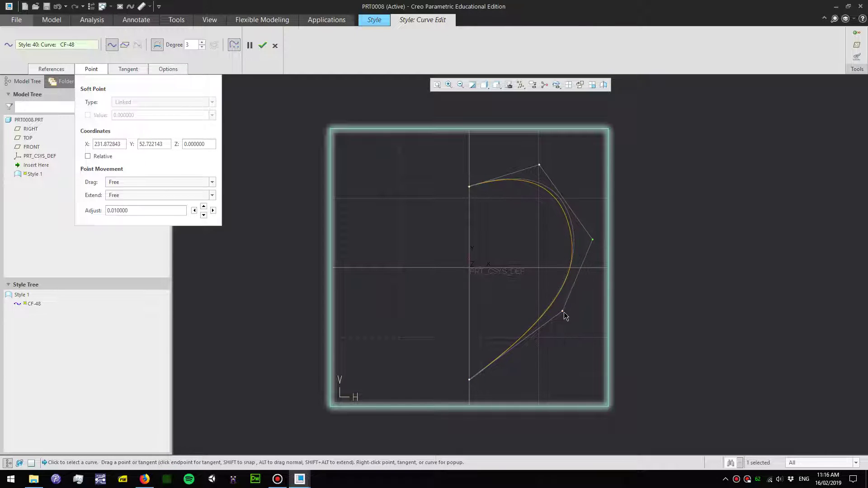
{"action": "mouse_move", "coordinate": [562, 312]}
{"action": "left_mouse_down"}
{"action": "mouse_move", "coordinate": [565, 333]}
{"action": "mouse_move", "coordinate": [563, 322]}
{"action": "left_mouse_up"}
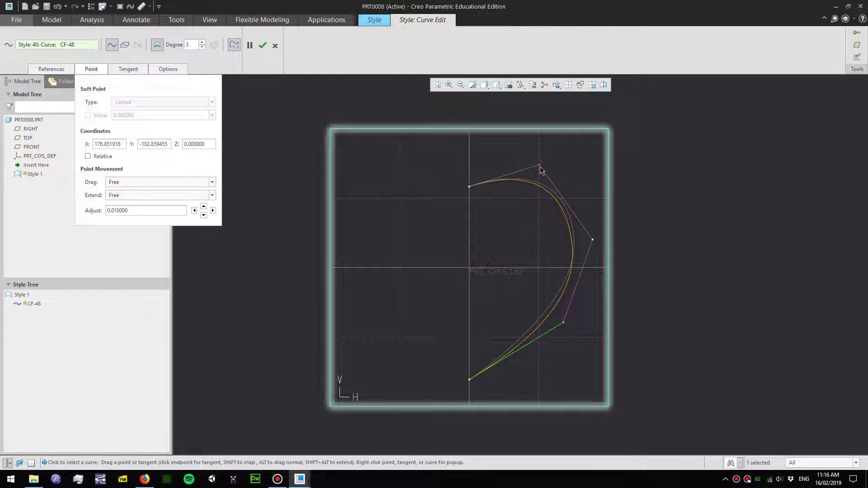
{"action": "left_click_drag", "start_coordinate": [540, 167], "coordinate": [540, 171]}
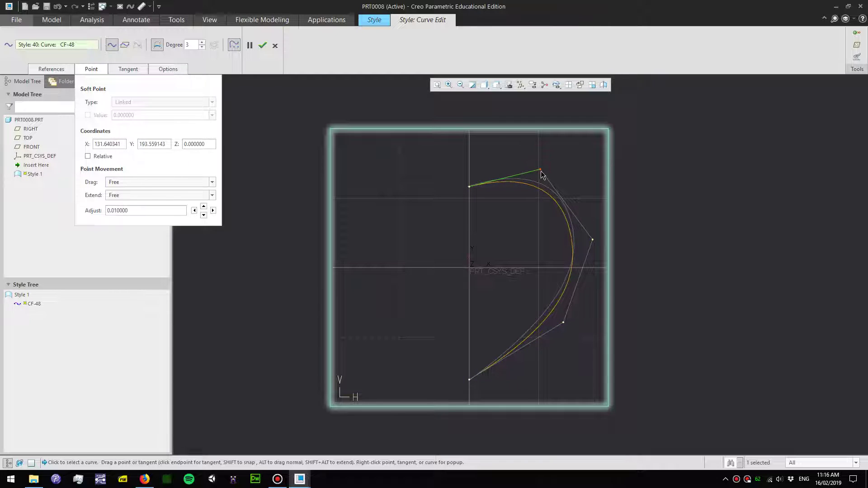
{"action": "left_click", "coordinate": [263, 45]}
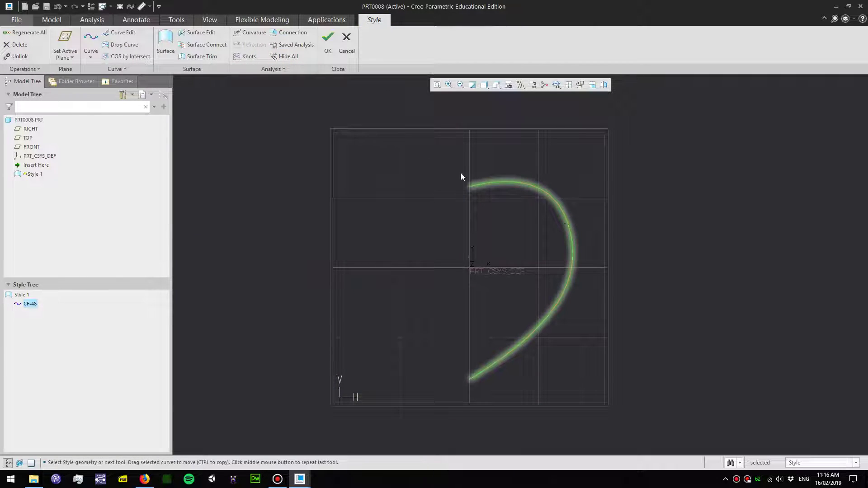
Copy the half-heart curve and flip the copy across the vertical centre line to complete the heart outline.
{"action": "left_click", "coordinate": [117, 69]}
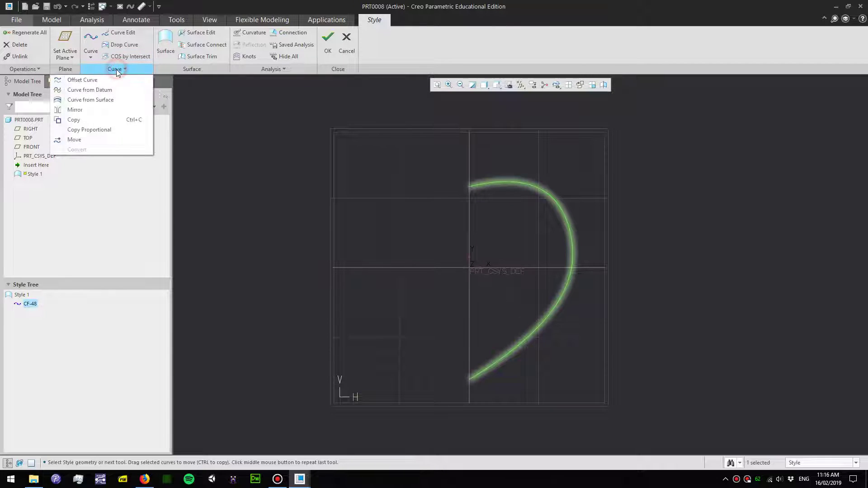
{"action": "left_click", "coordinate": [102, 119]}
{"action": "left_click_drag", "start_coordinate": [569, 284], "coordinate": [355, 281]}
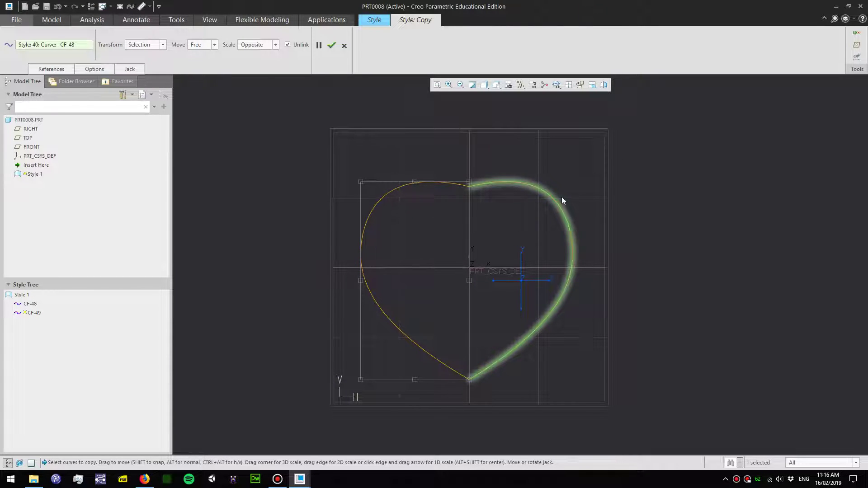
{"action": "left_click", "coordinate": [332, 46]}
Set RIGHT as the active plane and orient the view to it.
{"action": "left_click", "coordinate": [598, 193]}
{"action": "middle_click_drag", "start_coordinate": [592, 194], "coordinate": [515, 207]}
{"action": "key", "text": "ctrl+d"}
{"action": "right_click", "coordinate": [338, 143]}
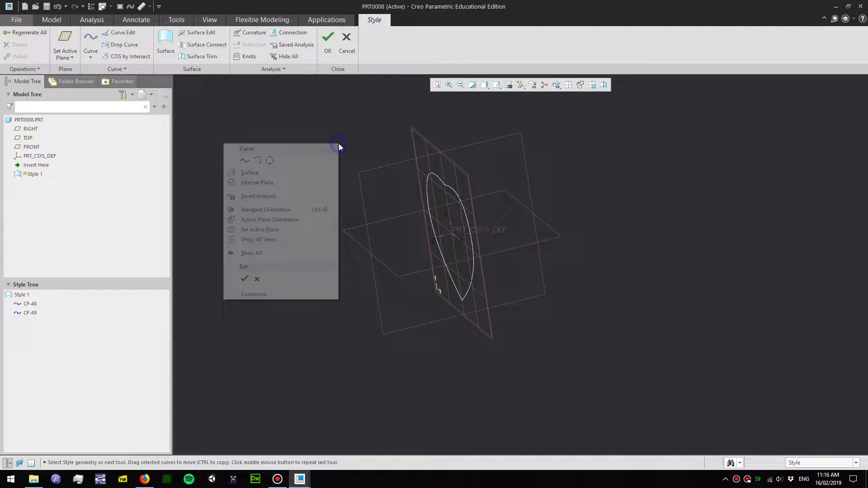
{"action": "left_click", "coordinate": [271, 229]}
{"action": "left_click", "coordinate": [371, 174]}
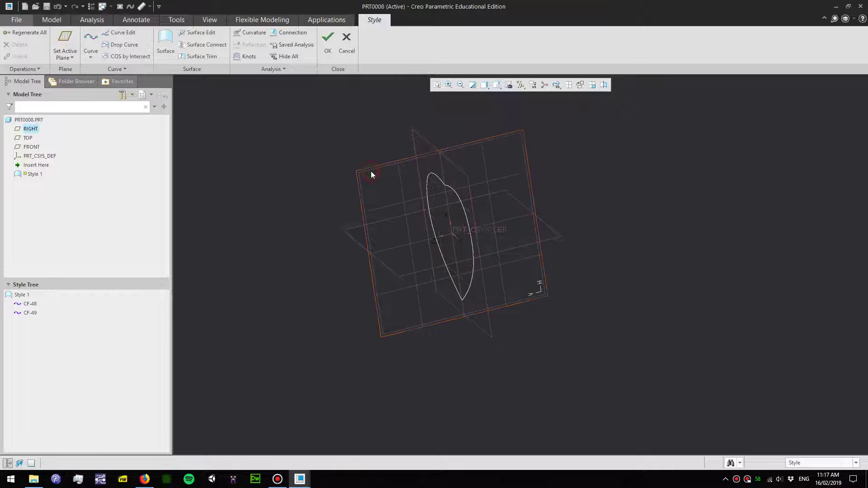
{"action": "left_click", "coordinate": [578, 85]}
Draw a free degree-3 side profile curve with four control points on the RIGHT plane, bulging toward positive Z.
{"action": "left_click", "coordinate": [92, 42]}
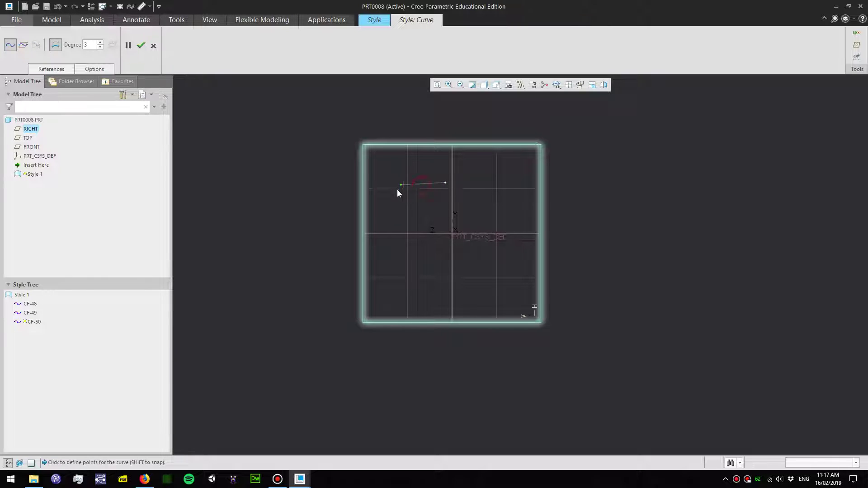
{"action": "left_click", "coordinate": [405, 183]}
{"action": "left_click", "coordinate": [403, 248]}
{"action": "left_click", "coordinate": [144, 46]}
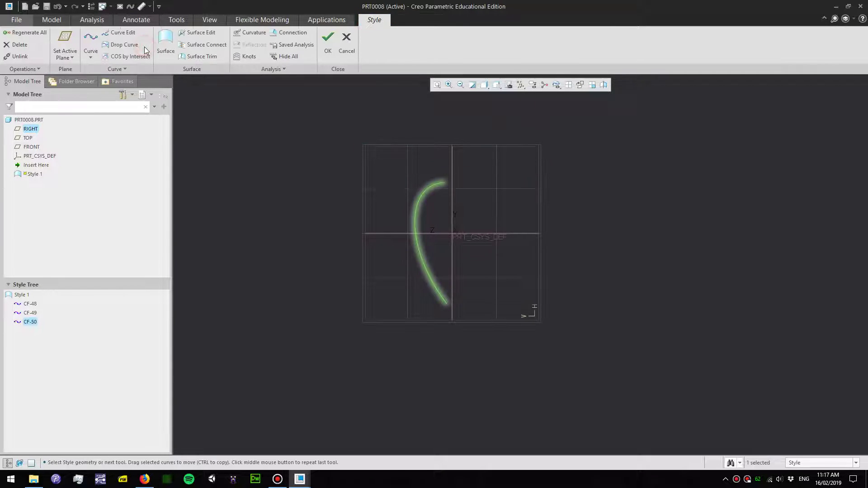
Edit the side profile curve, snapping its upper end to the heart outline's cleft and its lower end to the bottom tip.
{"action": "left_click", "coordinate": [118, 30]}
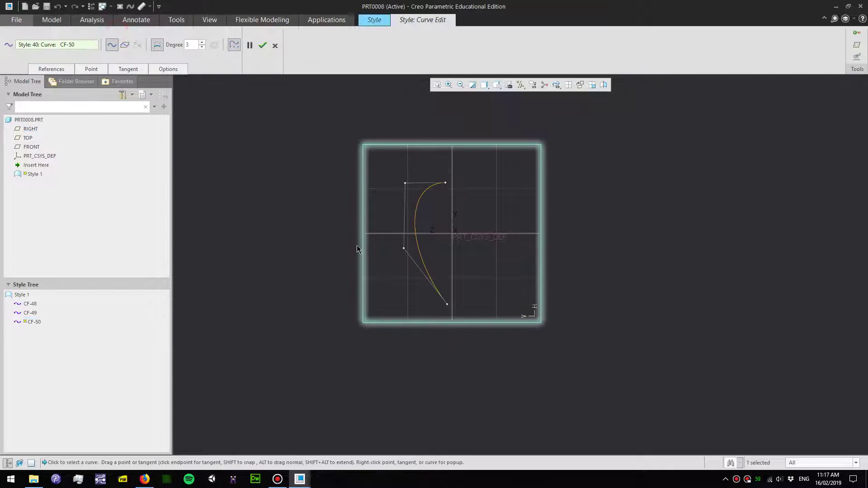
{"action": "middle_click_drag", "start_coordinate": [378, 245], "coordinate": [400, 254]}
{"action": "scroll", "coordinate": [394, 175], "scroll_direction": "down", "scroll_amount": 3}
{"action": "mouse_move", "coordinate": [365, 163]}
{"action": "left_mouse_down"}
{"action": "mouse_move", "coordinate": [385, 159]}
{"action": "mouse_move", "coordinate": [376, 163]}
{"action": "left_mouse_up"}
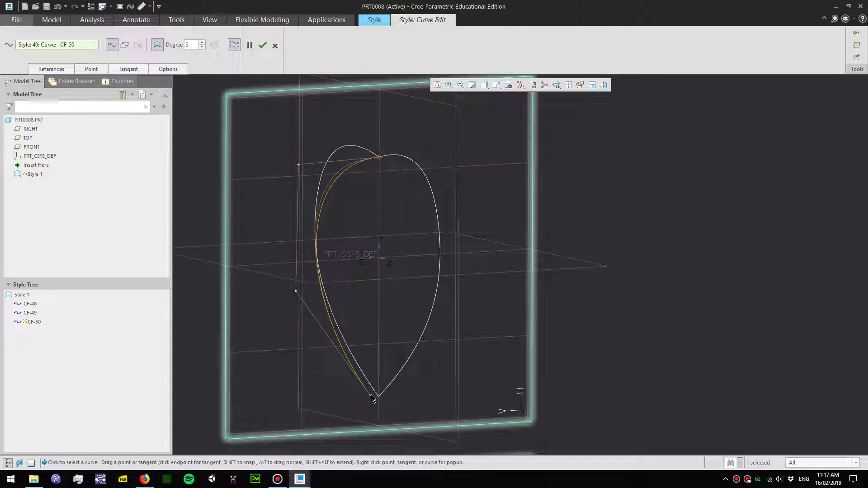
{"action": "mouse_move", "coordinate": [370, 396]}
{"action": "left_mouse_down"}
{"action": "mouse_move", "coordinate": [387, 394]}
{"action": "mouse_move", "coordinate": [375, 405]}
{"action": "left_mouse_up"}
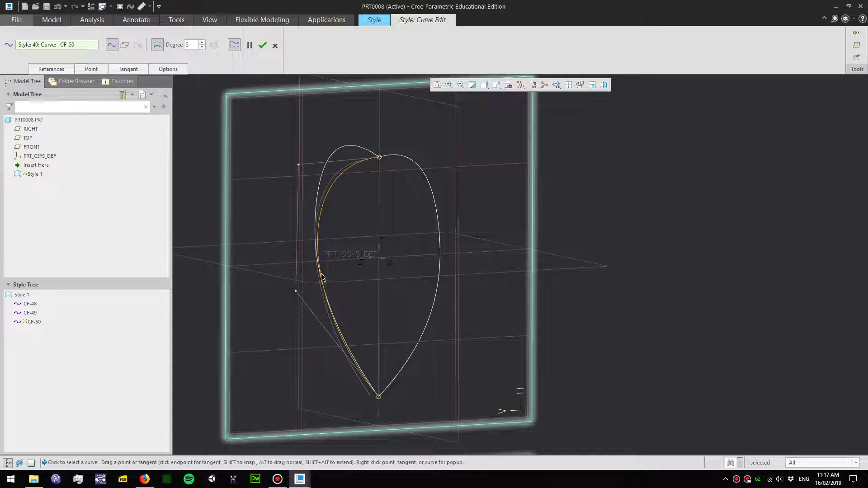
Reshape the side profile by moving its upper and lower inner control points while facing the RIGHT plane.
{"action": "left_click", "coordinate": [580, 85]}
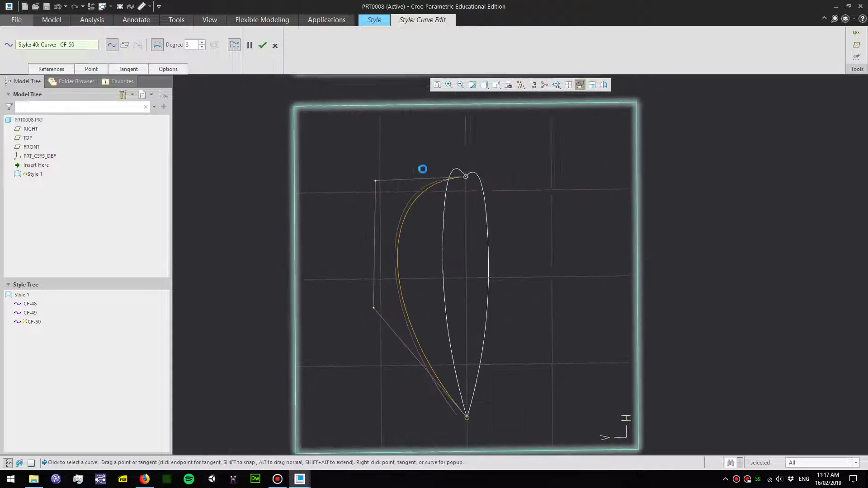
{"action": "mouse_move", "coordinate": [420, 191]}
{"action": "left_mouse_down"}
{"action": "mouse_move", "coordinate": [407, 168]}
{"action": "mouse_move", "coordinate": [409, 185]}
{"action": "left_mouse_up"}
{"action": "left_click_drag", "start_coordinate": [417, 318], "coordinate": [397, 347]}
{"action": "left_click", "coordinate": [262, 46]}
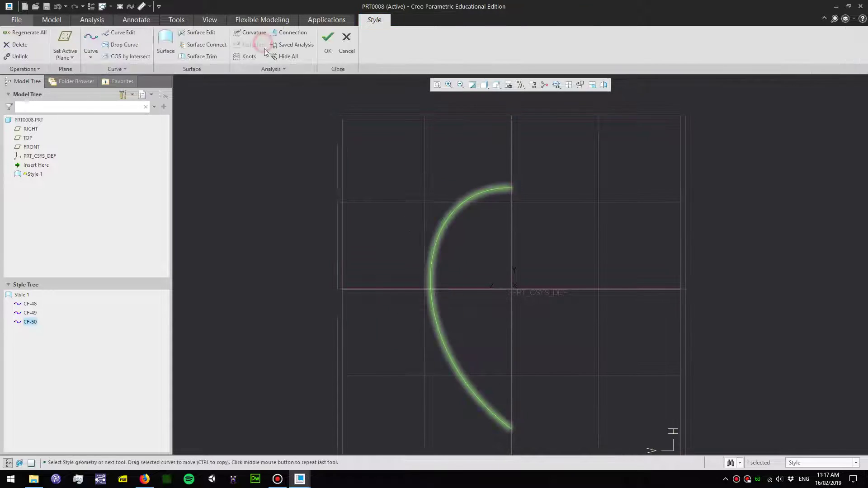
Copy the side profile curve and flip the copy across the vertical centre line to form the rear profile.
{"action": "scroll", "coordinate": [348, 191], "scroll_direction": "down", "scroll_amount": 3}
{"action": "mouse_move", "coordinate": [397, 207]}
{"action": "middle_mouse_down"}
{"action": "mouse_move", "coordinate": [422, 215]}
{"action": "mouse_move", "coordinate": [407, 184]}
{"action": "mouse_move", "coordinate": [430, 194]}
{"action": "mouse_move", "coordinate": [408, 200]}
{"action": "middle_mouse_up"}
{"action": "scroll", "coordinate": [380, 135], "scroll_direction": "up", "scroll_amount": 2}
{"action": "scroll", "coordinate": [559, 213], "scroll_direction": "up", "scroll_amount": 3}
{"action": "scroll", "coordinate": [573, 212], "scroll_direction": "down", "scroll_amount": 3}
{"action": "scroll", "coordinate": [573, 216], "scroll_direction": "down", "scroll_amount": 3}
{"action": "middle_click_drag", "start_coordinate": [565, 215], "coordinate": [387, 288]}
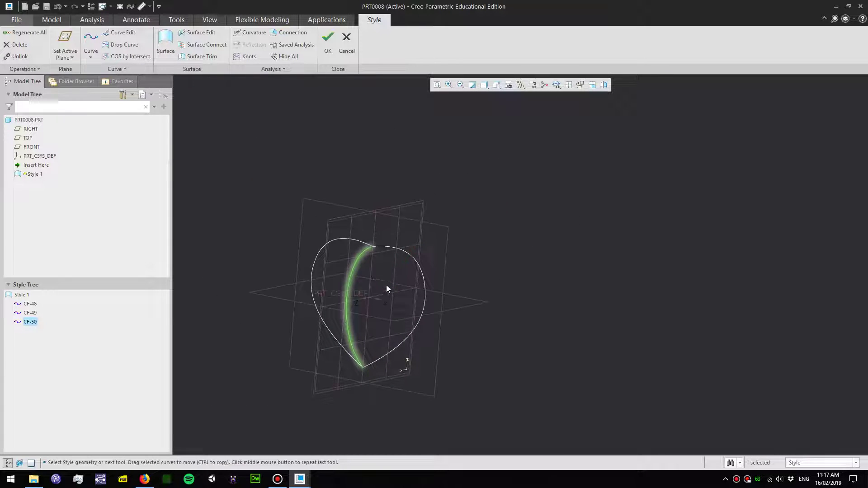
{"action": "left_click", "coordinate": [580, 85]}
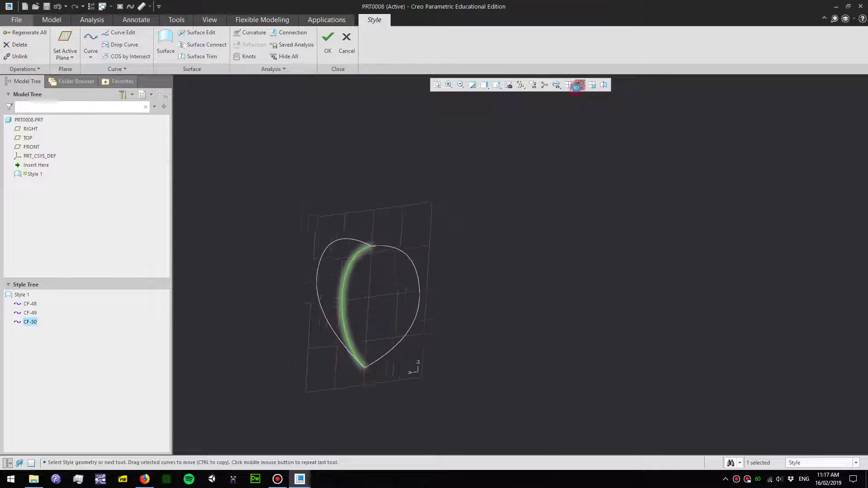
{"action": "left_click", "coordinate": [128, 69]}
{"action": "left_click", "coordinate": [91, 121]}
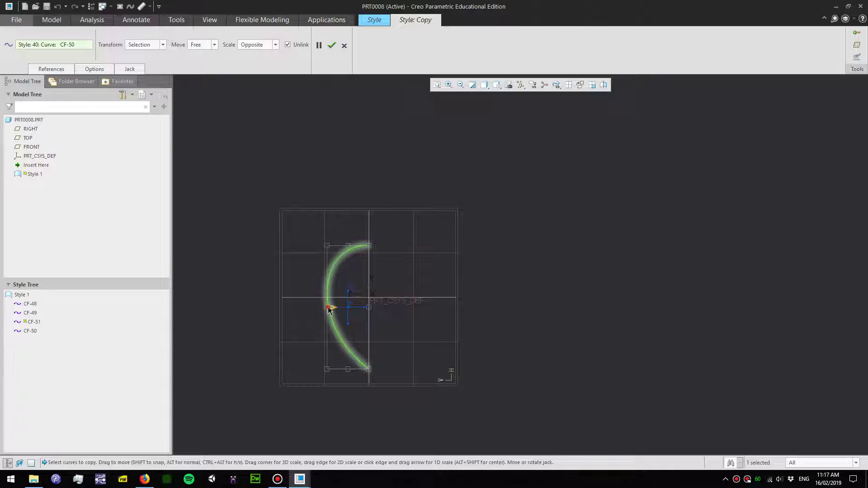
{"action": "left_click_drag", "start_coordinate": [329, 310], "coordinate": [415, 308]}
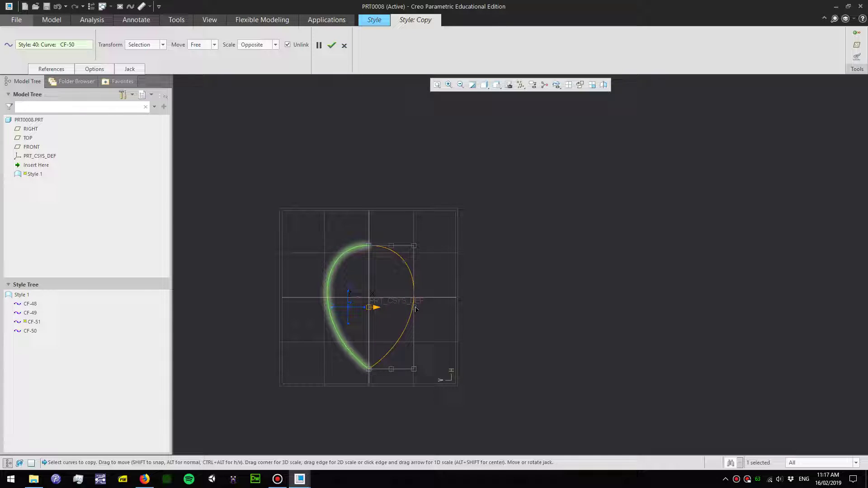
{"action": "left_click", "coordinate": [332, 46]}
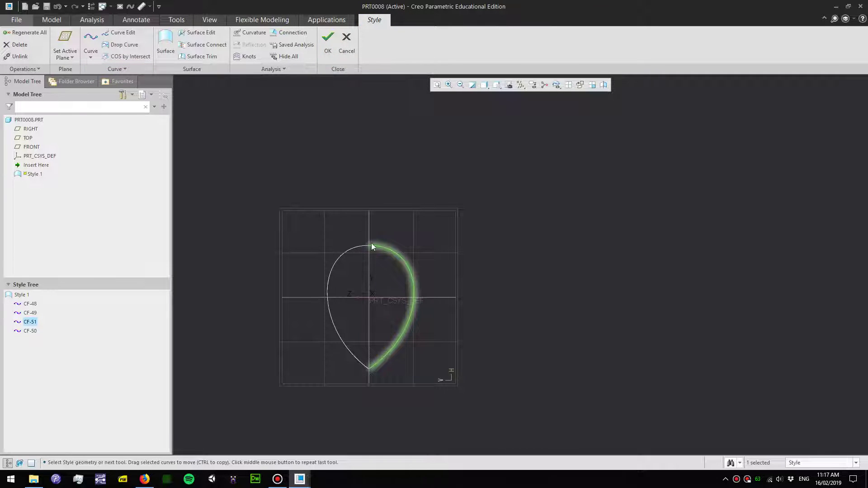
Raise the upper inner control points of the rear and front side profiles so both curves bulge slightly above their shared top end.
{"action": "double_click", "coordinate": [396, 250]}
{"action": "left_click_drag", "start_coordinate": [397, 248], "coordinate": [424, 235]}
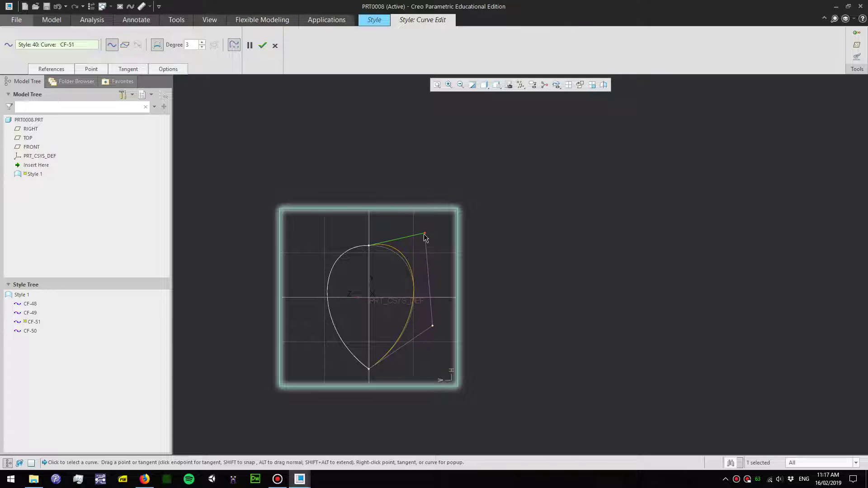
{"action": "left_click", "coordinate": [339, 262]}
{"action": "left_click_drag", "start_coordinate": [322, 249], "coordinate": [318, 238]}
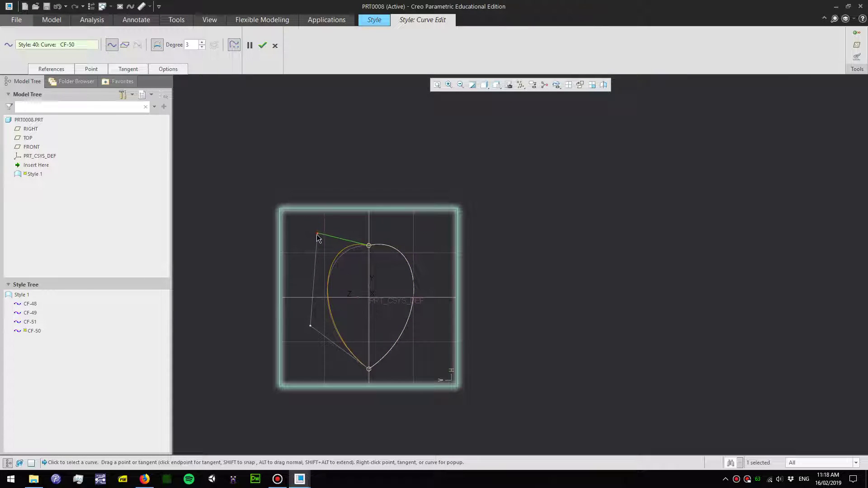
{"action": "left_click", "coordinate": [262, 46]}
{"action": "mouse_move", "coordinate": [395, 312]}
{"action": "middle_mouse_down"}
{"action": "mouse_move", "coordinate": [455, 323]}
{"action": "mouse_move", "coordinate": [439, 332]}
{"action": "mouse_move", "coordinate": [353, 309]}
{"action": "middle_mouse_up"}
{"action": "scroll", "coordinate": [384, 334], "scroll_direction": "up", "scroll_amount": 2}
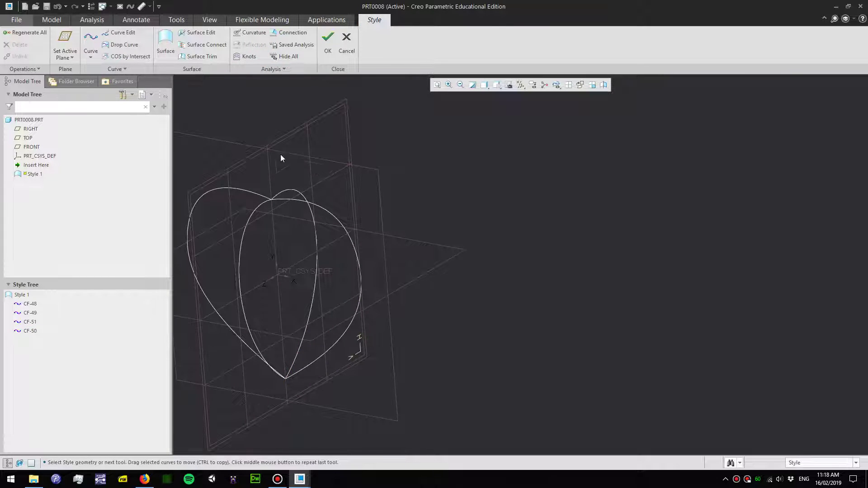
{"action": "left_click", "coordinate": [91, 40]}
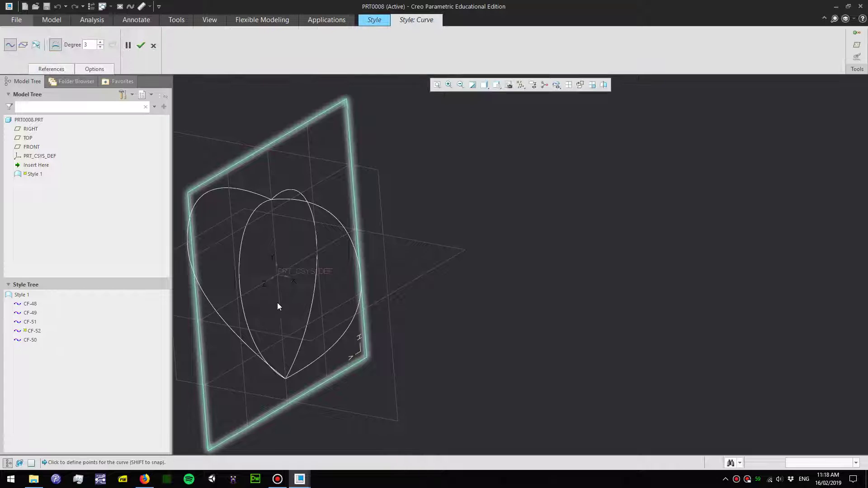
{"action": "scroll", "coordinate": [324, 293], "scroll_direction": "up", "scroll_amount": 2}
{"action": "scroll", "coordinate": [324, 293], "scroll_direction": "down", "scroll_amount": 3}
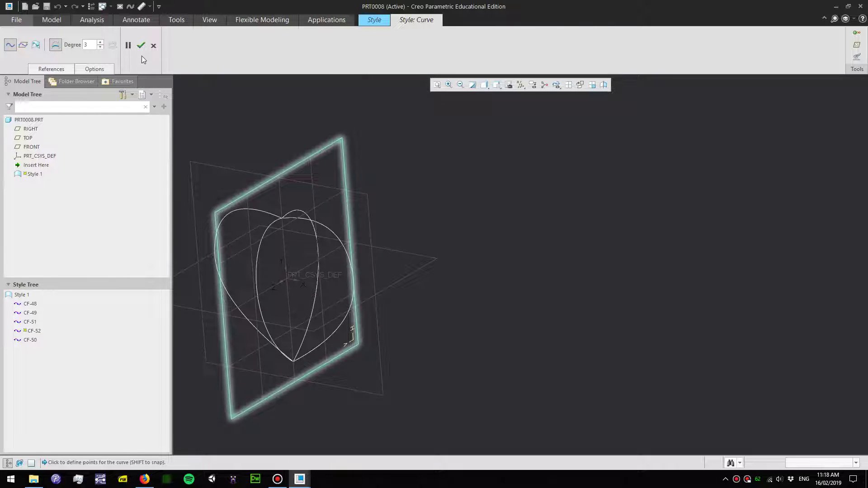
{"action": "left_click", "coordinate": [152, 47]}
{"action": "left_click", "coordinate": [64, 41]}
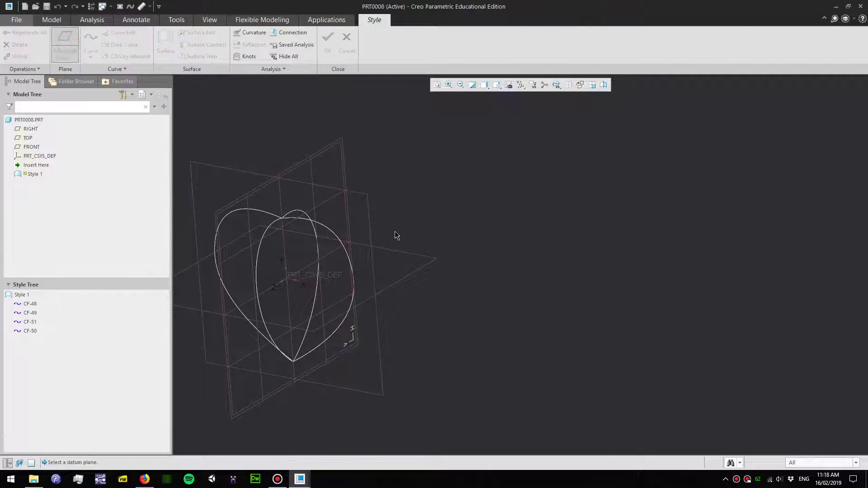
{"action": "left_click", "coordinate": [371, 227]}
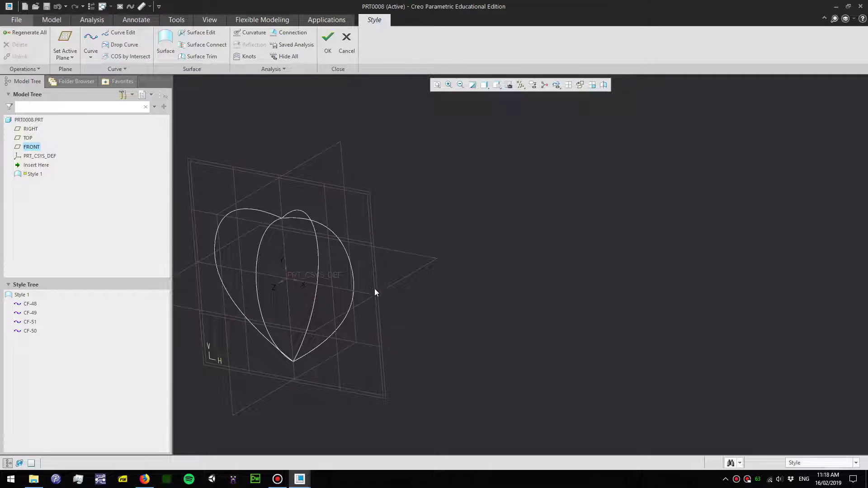
Set TOP as the active plane and draw a free degree-3 cross-section curve over one quarter of the heart.
{"action": "left_click", "coordinate": [65, 41]}
{"action": "left_click", "coordinate": [398, 282]}
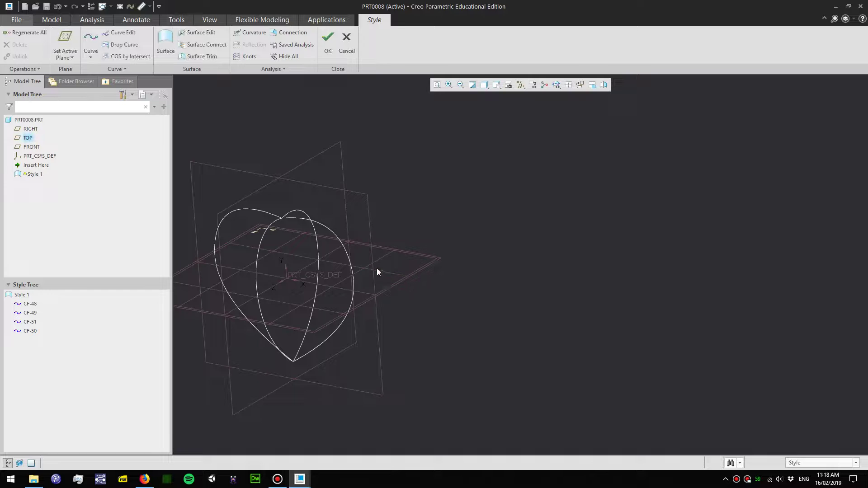
{"action": "left_click", "coordinate": [92, 40]}
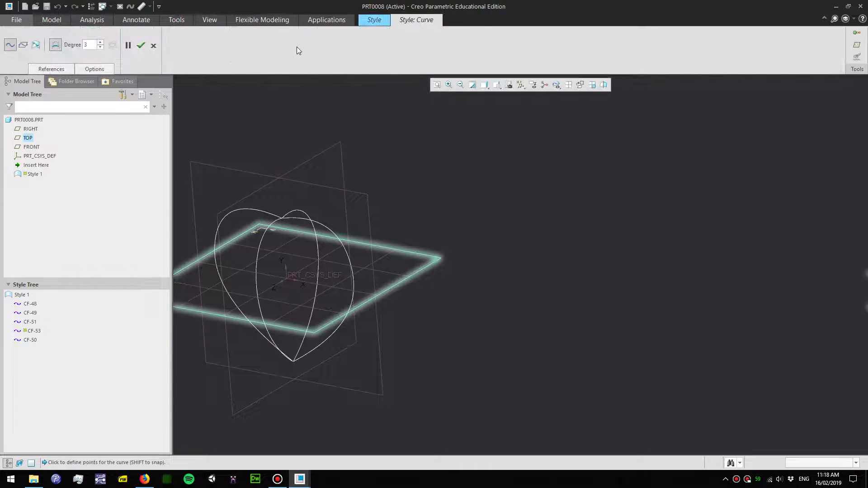
{"action": "left_click", "coordinate": [581, 85]}
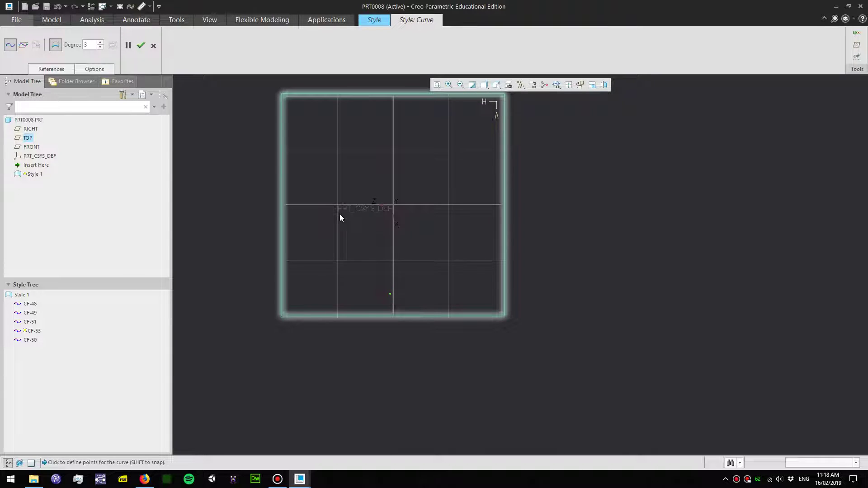
{"action": "left_click", "coordinate": [350, 252]}
{"action": "left_click", "coordinate": [336, 209]}
{"action": "left_click", "coordinate": [140, 46]}
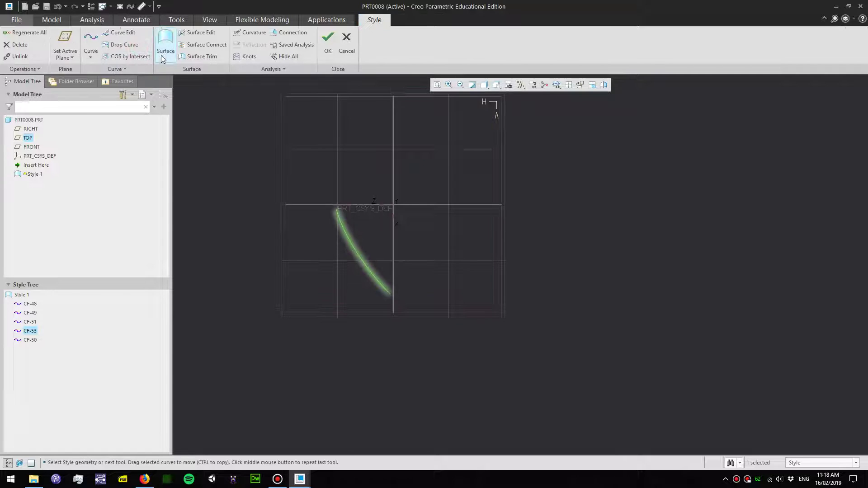
Snap the cross-section curve's ends to the front side profile and heart outline, and pull its inner control points into a rounder arc.
{"action": "left_click", "coordinate": [118, 33]}
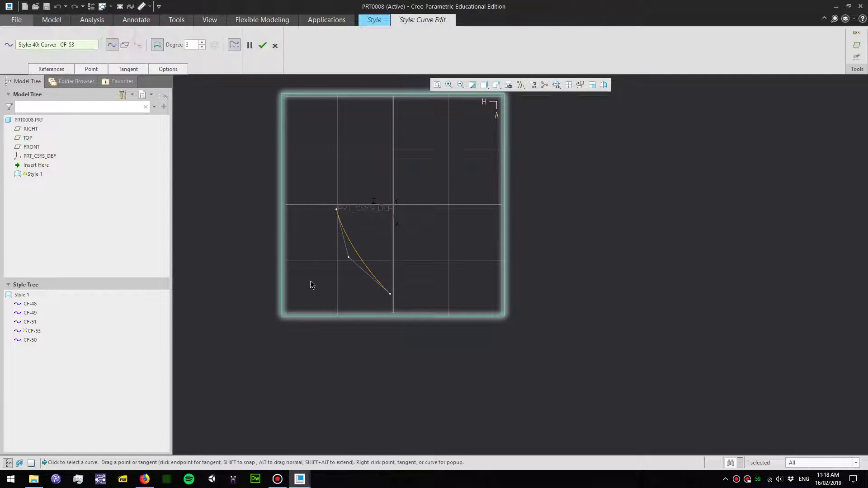
{"action": "mouse_move", "coordinate": [404, 343]}
{"action": "middle_mouse_down"}
{"action": "mouse_move", "coordinate": [428, 296]}
{"action": "mouse_move", "coordinate": [457, 345]}
{"action": "mouse_move", "coordinate": [426, 306]}
{"action": "mouse_move", "coordinate": [402, 294]}
{"action": "middle_mouse_up"}
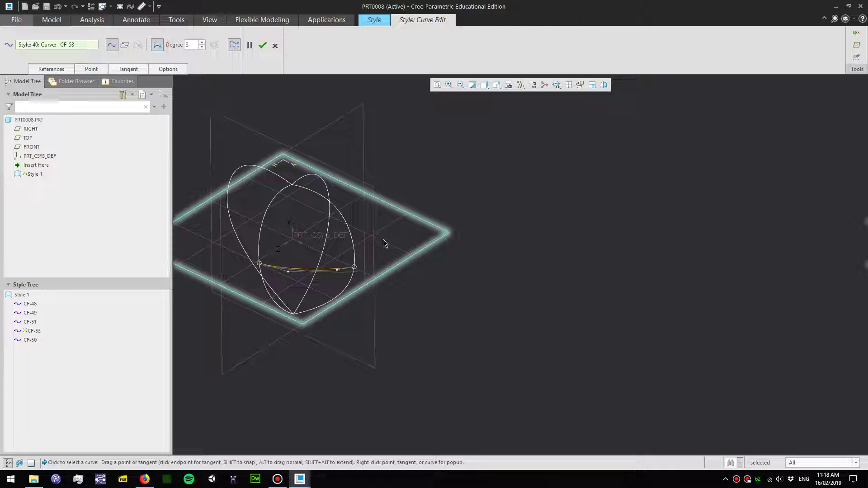
{"action": "middle_click_drag", "start_coordinate": [381, 241], "coordinate": [381, 271]}
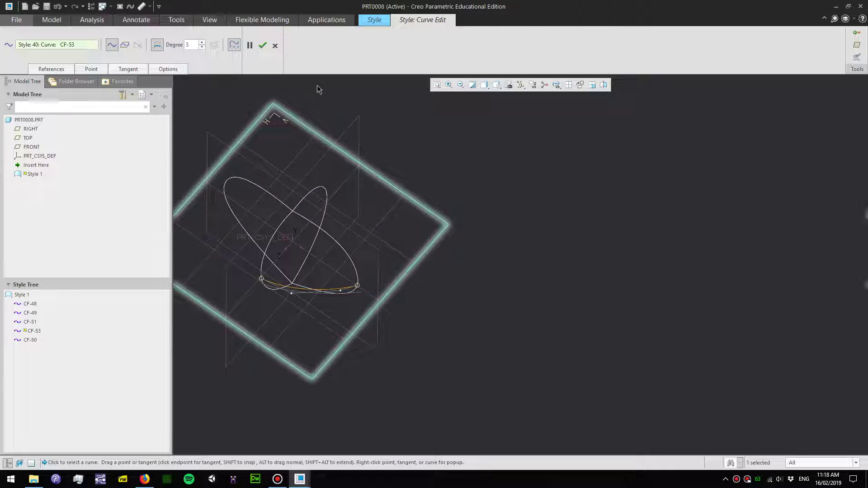
{"action": "left_click", "coordinate": [578, 86]}
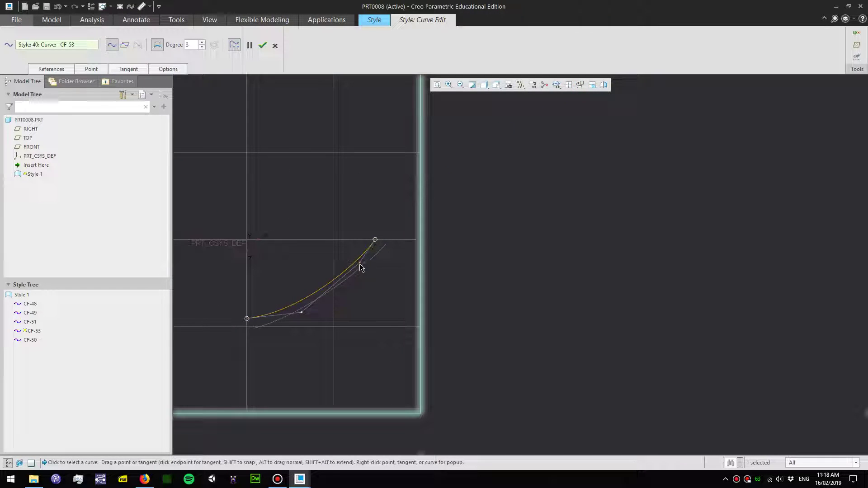
{"action": "left_click_drag", "start_coordinate": [360, 263], "coordinate": [372, 271]}
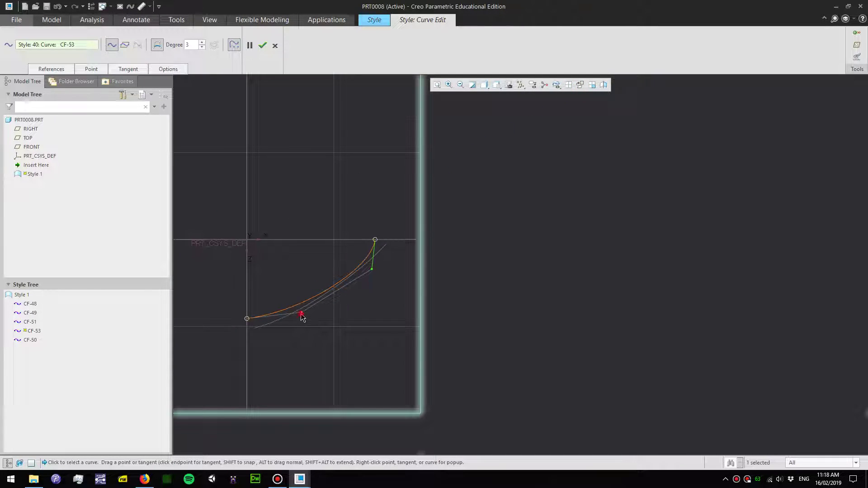
{"action": "left_click_drag", "start_coordinate": [301, 315], "coordinate": [291, 322]}
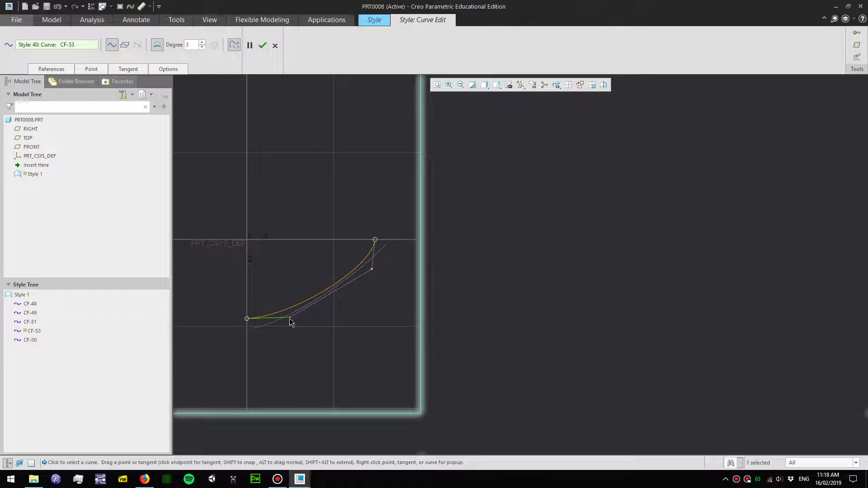
Constrain the cross-section curve's tangent at the front side profile as Normal to the RIGHT datum plane.
{"action": "left_click", "coordinate": [117, 69]}
{"action": "left_click", "coordinate": [149, 102]}
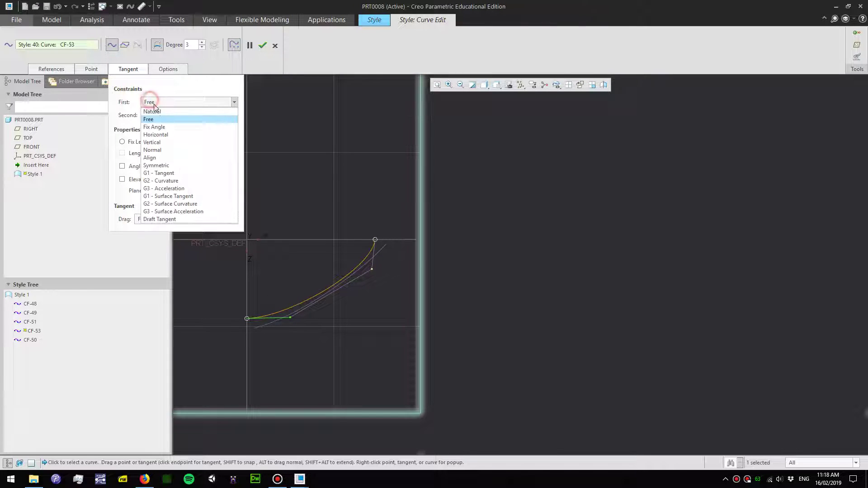
{"action": "left_click", "coordinate": [165, 152]}
{"action": "middle_click_drag", "start_coordinate": [480, 322], "coordinate": [388, 245]}
{"action": "scroll", "coordinate": [535, 331], "scroll_direction": "up", "scroll_amount": 3}
{"action": "left_click", "coordinate": [388, 245]}
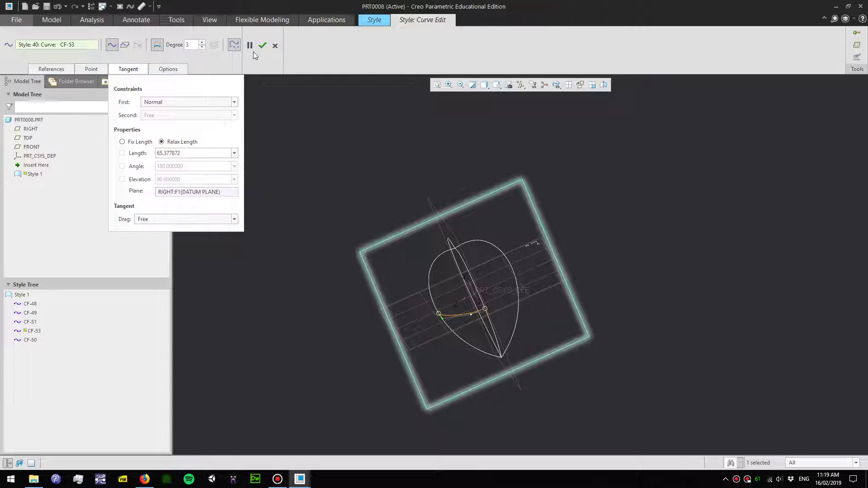
Constrain the cross-section curve's tangent at the heart outline as Normal to the FRONT datum plane.
{"action": "middle_click_drag", "start_coordinate": [340, 187], "coordinate": [422, 312]}
{"action": "left_click_drag", "start_coordinate": [415, 314], "coordinate": [426, 315]}
{"action": "mouse_move", "coordinate": [472, 311]}
{"action": "middle_mouse_down"}
{"action": "mouse_move", "coordinate": [490, 310]}
{"action": "mouse_move", "coordinate": [468, 313]}
{"action": "middle_mouse_up"}
{"action": "scroll", "coordinate": [468, 314], "scroll_direction": "down", "scroll_amount": 3}
{"action": "left_click", "coordinate": [466, 286]}
{"action": "left_click", "coordinate": [167, 102]}
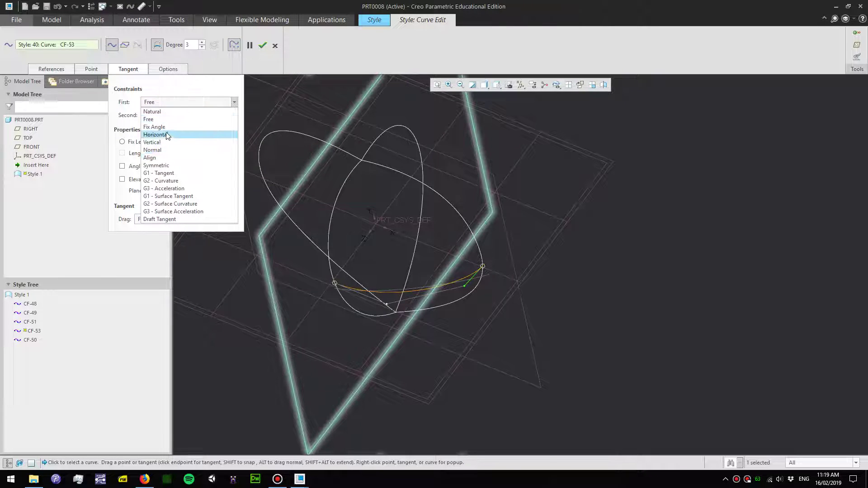
{"action": "left_click", "coordinate": [169, 150]}
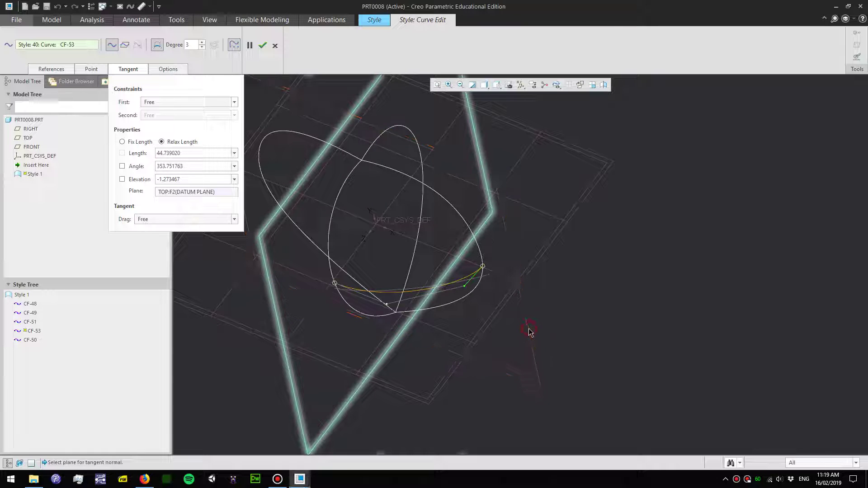
{"action": "left_click", "coordinate": [530, 331]}
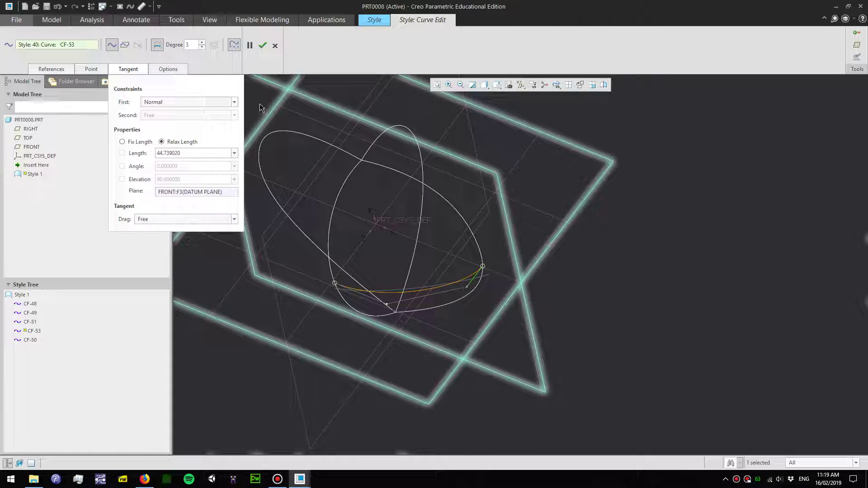
Adjust the tangent lengths at both ends of the cross-section curve for a fuller quarter arc and accept the edit.
{"action": "left_click", "coordinate": [579, 85]}
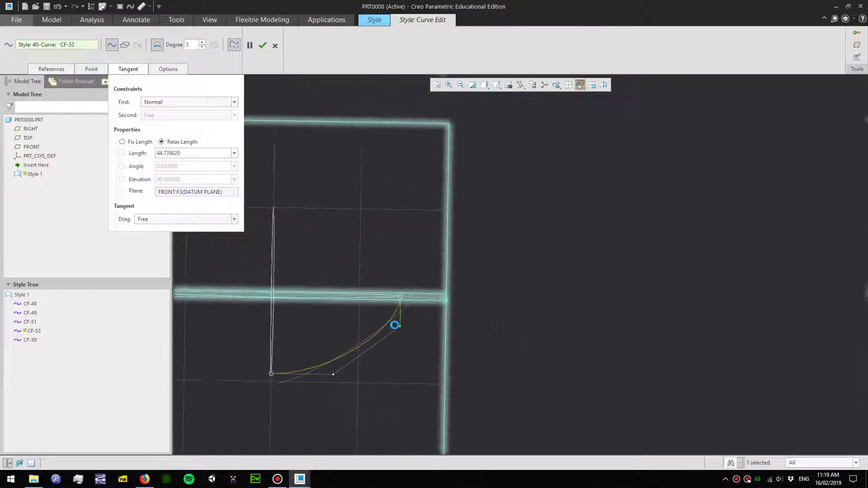
{"action": "left_click_drag", "start_coordinate": [398, 333], "coordinate": [392, 358]}
{"action": "left_click_drag", "start_coordinate": [333, 379], "coordinate": [320, 379]}
{"action": "left_click_drag", "start_coordinate": [400, 353], "coordinate": [399, 345]}
{"action": "left_click", "coordinate": [262, 46]}
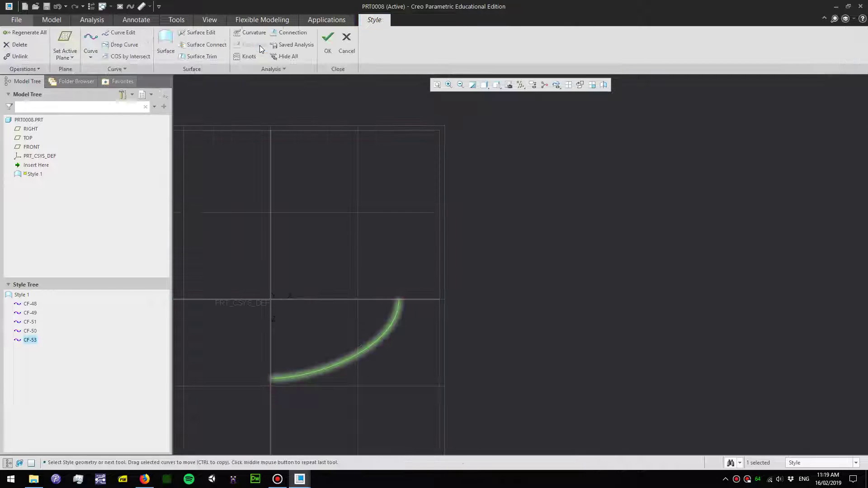
{"action": "scroll", "coordinate": [462, 286], "scroll_direction": "down", "scroll_amount": 3}
{"action": "middle_click_drag", "start_coordinate": [428, 293], "coordinate": [410, 244]}
{"action": "left_click", "coordinate": [437, 204]}
{"action": "scroll", "coordinate": [481, 273], "scroll_direction": "up", "scroll_amount": 3}
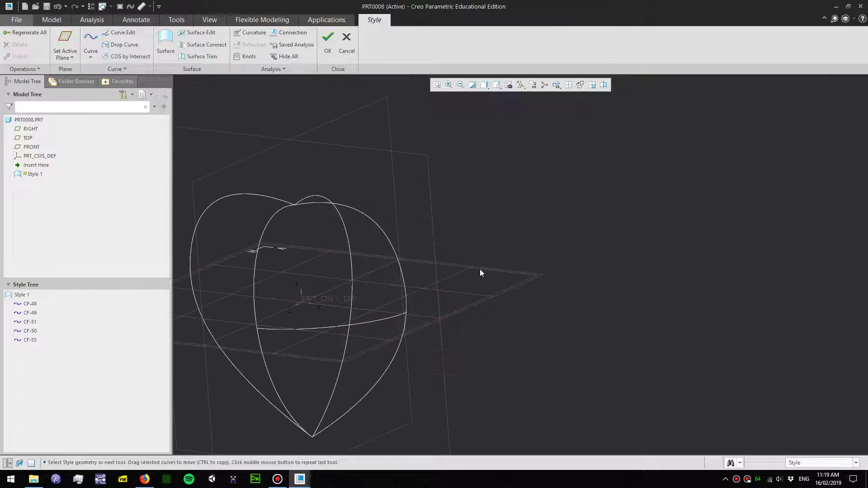
Copy the cross-section curve with Unlink turned off and place the copy near the heart's top, between the front side profile and the outline.
{"action": "left_click", "coordinate": [378, 324]}
{"action": "left_click", "coordinate": [106, 71]}
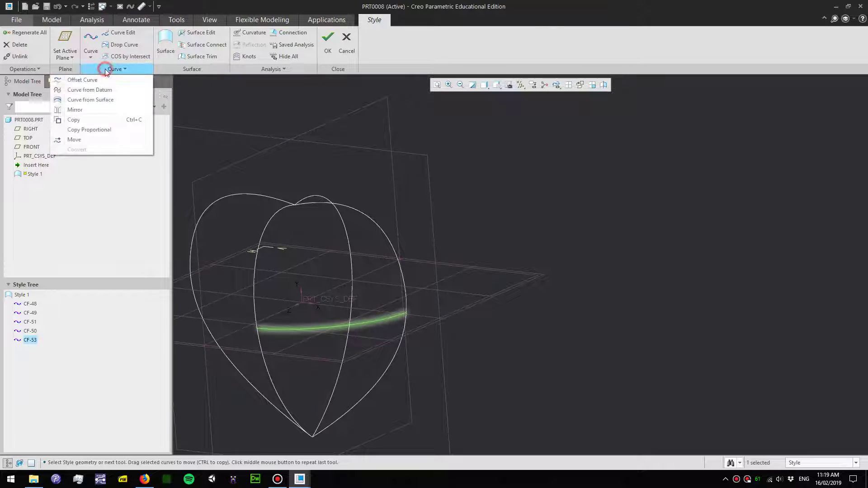
{"action": "left_click", "coordinate": [90, 118]}
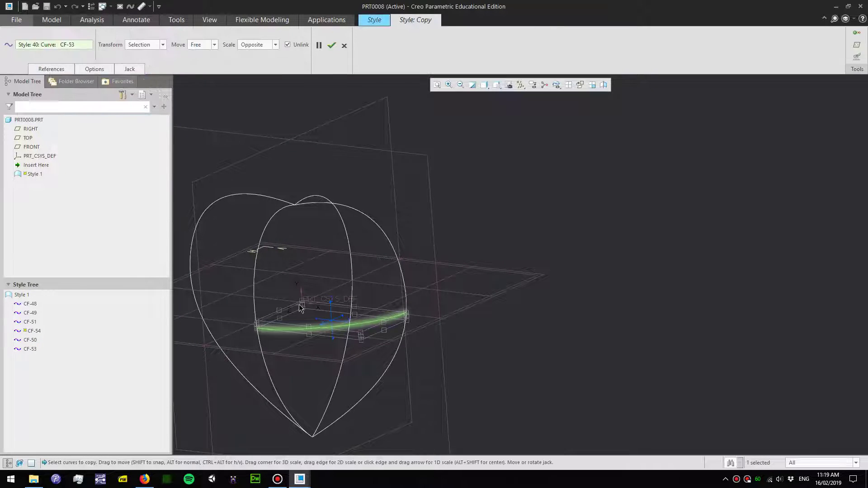
{"action": "left_click_drag", "start_coordinate": [329, 313], "coordinate": [315, 206]}
{"action": "left_click", "coordinate": [291, 47]}
{"action": "mouse_move", "coordinate": [315, 261]}
{"action": "middle_mouse_down"}
{"action": "mouse_move", "coordinate": [358, 256]}
{"action": "mouse_move", "coordinate": [333, 272]}
{"action": "mouse_move", "coordinate": [310, 257]}
{"action": "mouse_move", "coordinate": [317, 214]}
{"action": "mouse_move", "coordinate": [306, 188]}
{"action": "middle_mouse_up"}
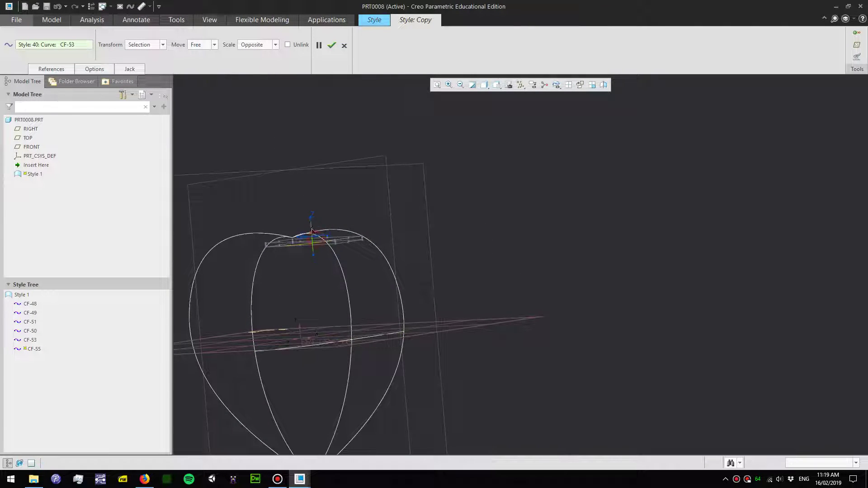
{"action": "left_click_drag", "start_coordinate": [307, 225], "coordinate": [316, 240]}
{"action": "left_click", "coordinate": [331, 45]}
Make another linked copy of the original cross-section curve and place it just above the heart's lower tip.
{"action": "middle_click_drag", "start_coordinate": [386, 223], "coordinate": [411, 308]}
{"action": "left_click", "coordinate": [404, 311]}
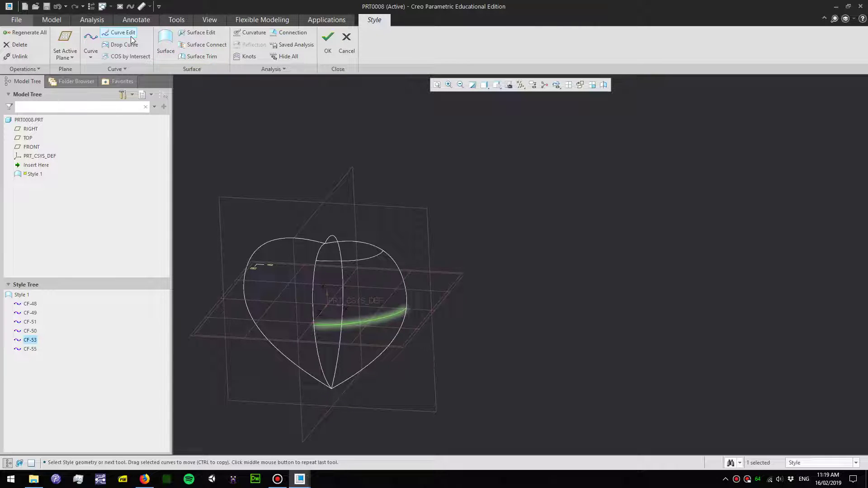
{"action": "left_click", "coordinate": [117, 69]}
{"action": "left_click", "coordinate": [87, 119]}
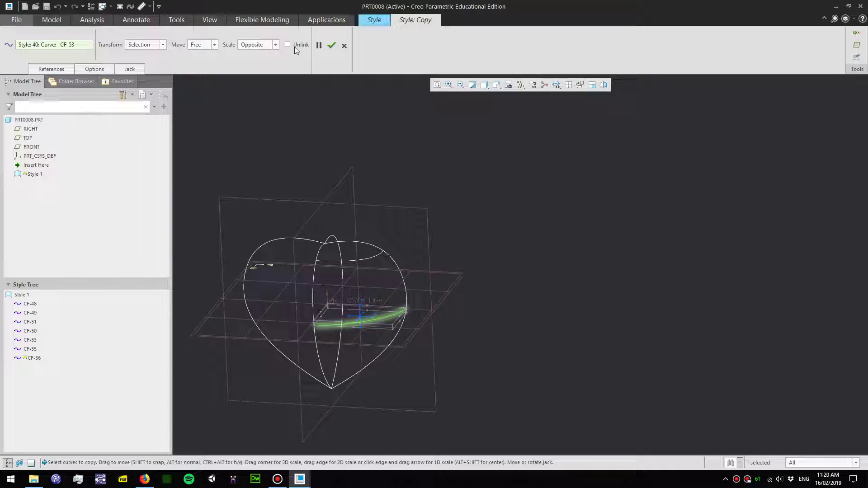
{"action": "middle_click_drag", "start_coordinate": [403, 347], "coordinate": [396, 327]}
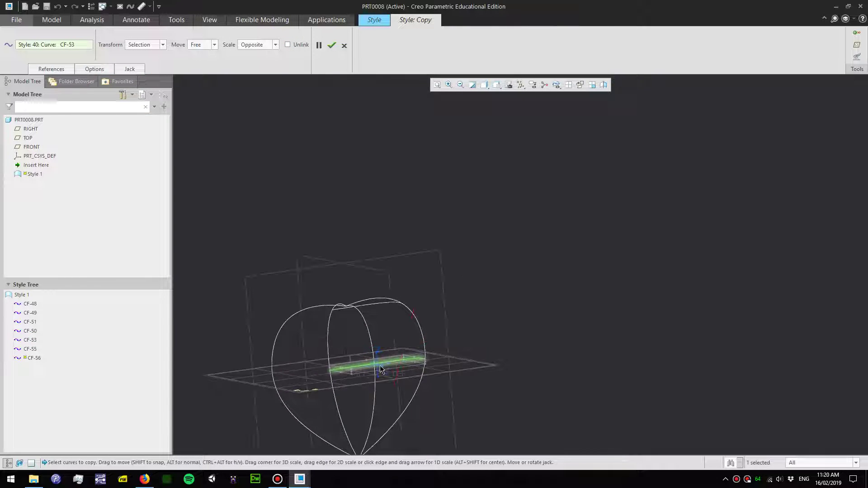
{"action": "left_click_drag", "start_coordinate": [378, 373], "coordinate": [373, 441]}
{"action": "scroll", "coordinate": [398, 242], "scroll_direction": "up", "scroll_amount": 4}
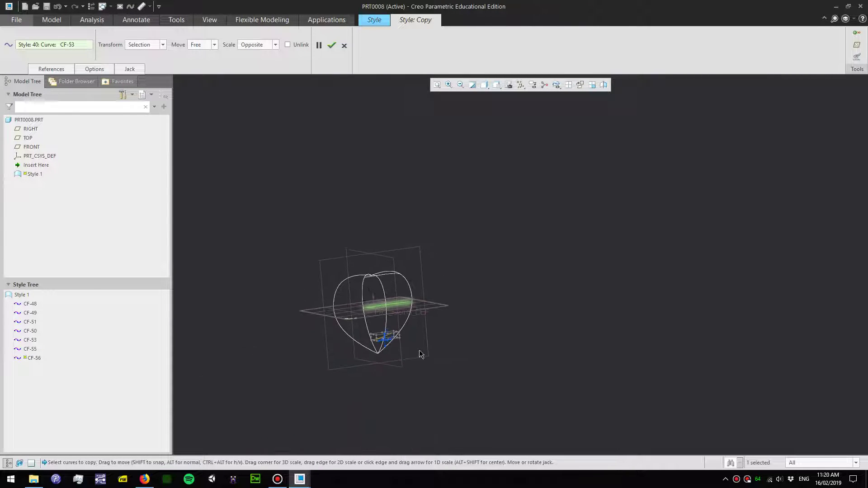
{"action": "middle_click_drag", "start_coordinate": [420, 351], "coordinate": [421, 337]}
{"action": "scroll", "coordinate": [415, 339], "scroll_direction": "down", "scroll_amount": 8}
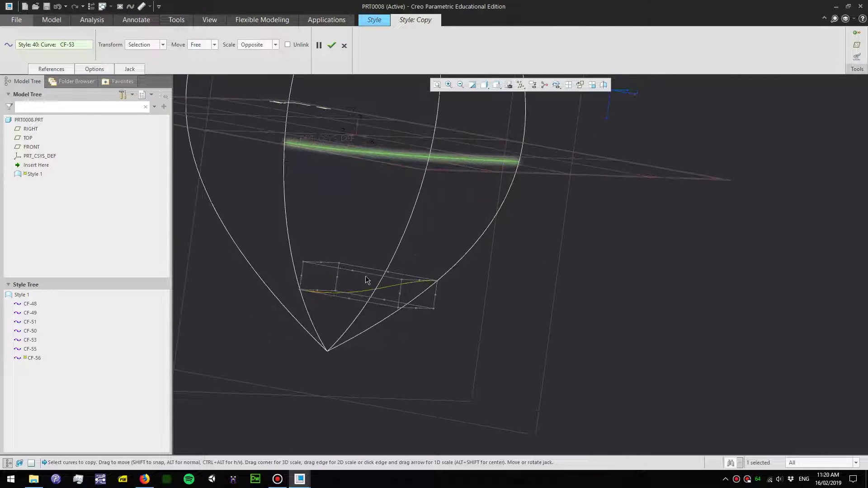
{"action": "middle_click_drag", "start_coordinate": [391, 294], "coordinate": [391, 303]}
{"action": "middle_click", "coordinate": [429, 294]}
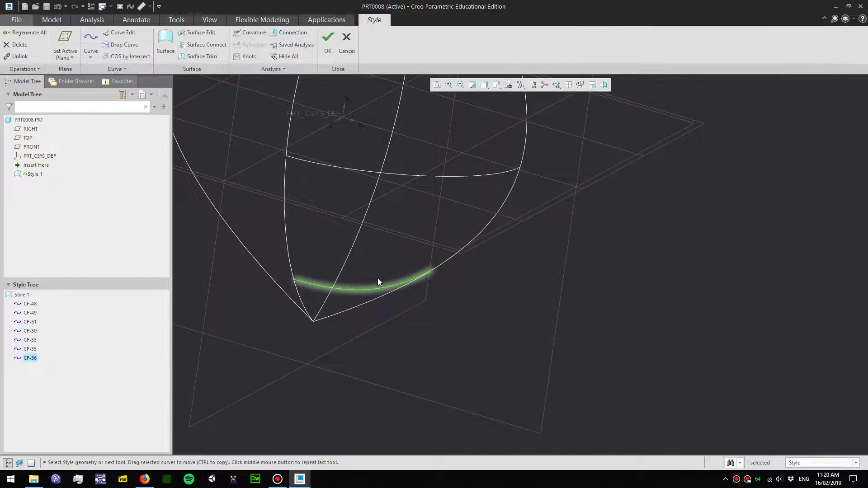
Edit the upper cross-section curve and slide its ends along the heart outline and front side profile towards the top notch.
{"action": "scroll", "coordinate": [459, 268], "scroll_direction": "up", "scroll_amount": 2}
{"action": "middle_click_drag", "start_coordinate": [448, 207], "coordinate": [424, 229]}
{"action": "double_click", "coordinate": [427, 231]}
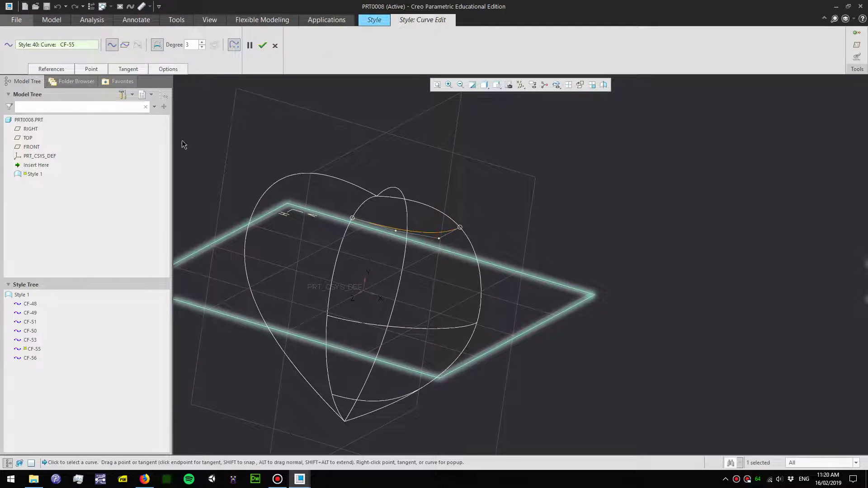
{"action": "scroll", "coordinate": [376, 211], "scroll_direction": "up", "scroll_amount": 1}
{"action": "middle_click_drag", "start_coordinate": [376, 211], "coordinate": [367, 235]}
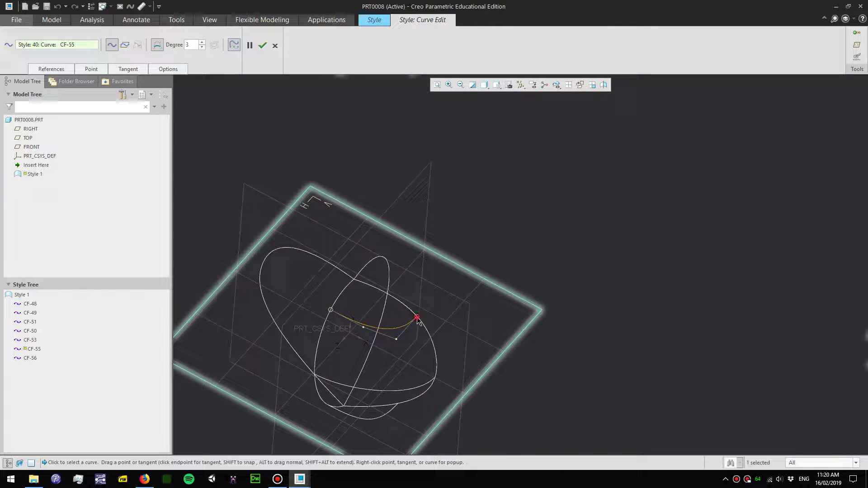
{"action": "left_click_drag", "start_coordinate": [417, 317], "coordinate": [379, 290]}
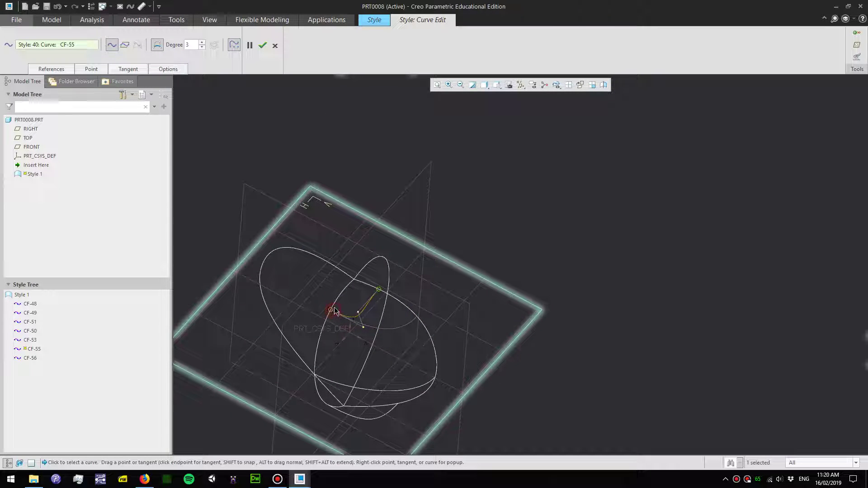
{"action": "left_click_drag", "start_coordinate": [336, 309], "coordinate": [348, 299]}
Shorten the tangents at both ends of the upper cross-section curve to form a smooth quarter arc.
{"action": "key", "text": "v"}
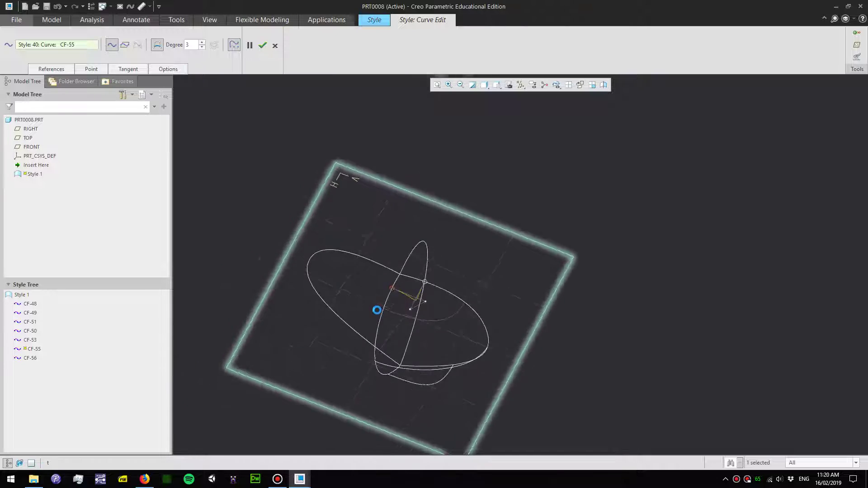
{"action": "scroll", "coordinate": [557, 289], "scroll_direction": "down", "scroll_amount": 4}
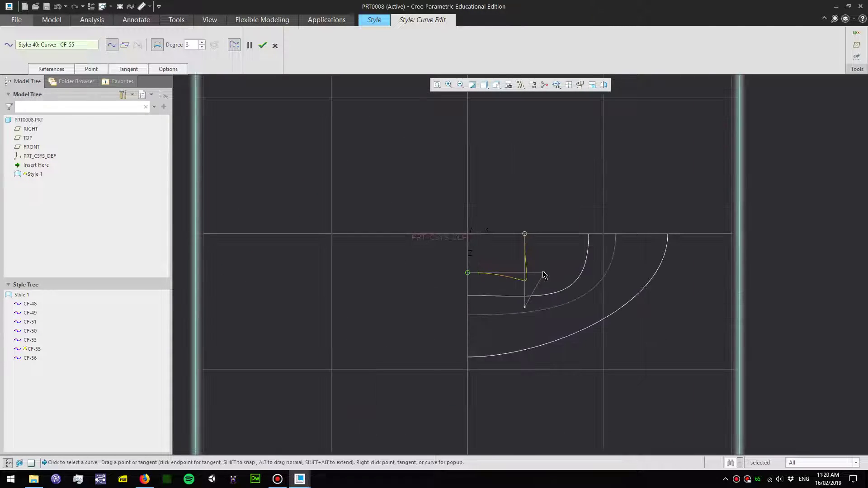
{"action": "left_click_drag", "start_coordinate": [544, 272], "coordinate": [487, 275]}
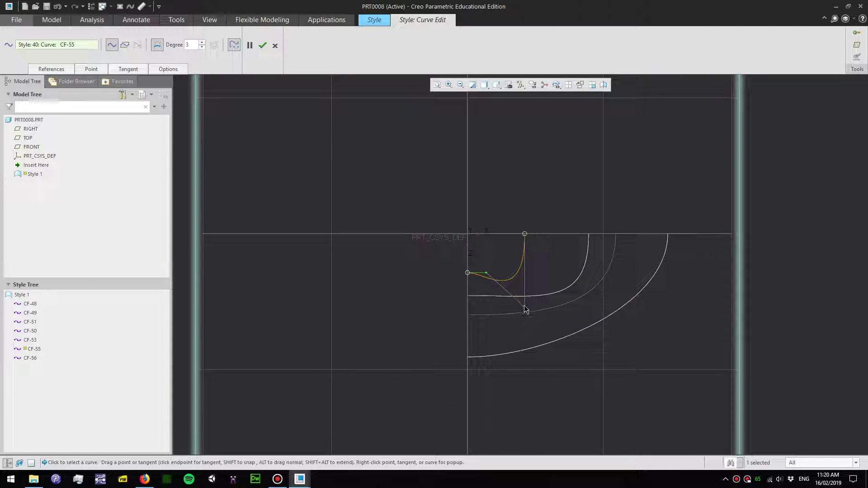
{"action": "left_click_drag", "start_coordinate": [524, 309], "coordinate": [523, 258]}
Edit the lower cross-section curve and adjust both end tangent lengths into an even quarter arc.
{"action": "left_click", "coordinate": [567, 291]}
{"action": "left_click", "coordinate": [543, 296]}
{"action": "left_click_drag", "start_coordinate": [588, 307], "coordinate": [578, 280]}
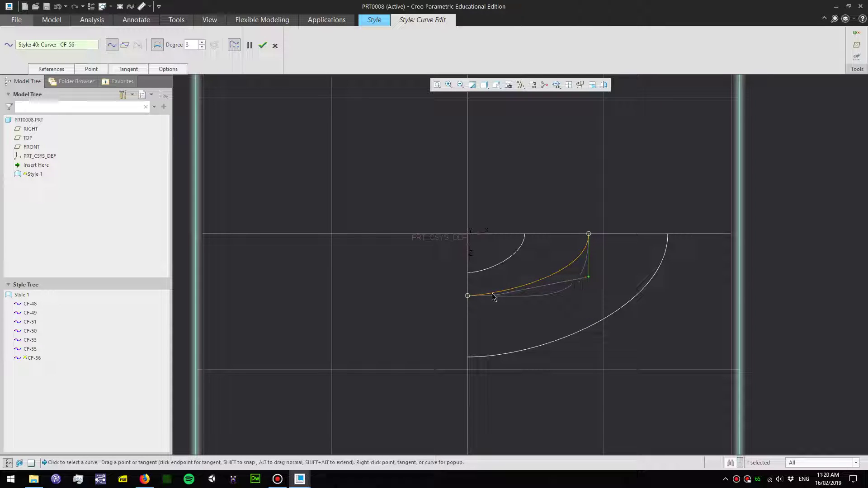
{"action": "middle_click_drag", "start_coordinate": [493, 299], "coordinate": [548, 312]}
Level the lower cross-section curve by sliding its end along the front side profile in the side view, and accept the edit.
{"action": "scroll", "coordinate": [581, 331], "scroll_direction": "up", "scroll_amount": 5}
{"action": "left_click_drag", "start_coordinate": [553, 287], "coordinate": [484, 351]}
{"action": "key", "text": "r"}
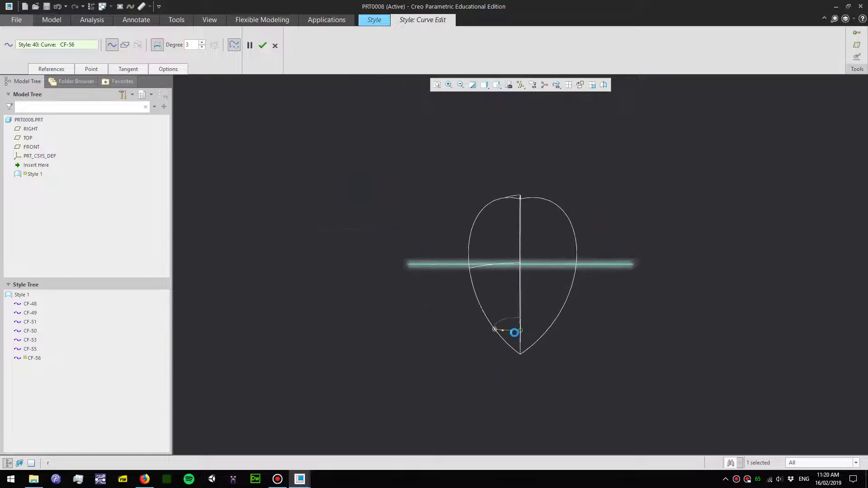
{"action": "scroll", "coordinate": [518, 334], "scroll_direction": "up", "scroll_amount": 5}
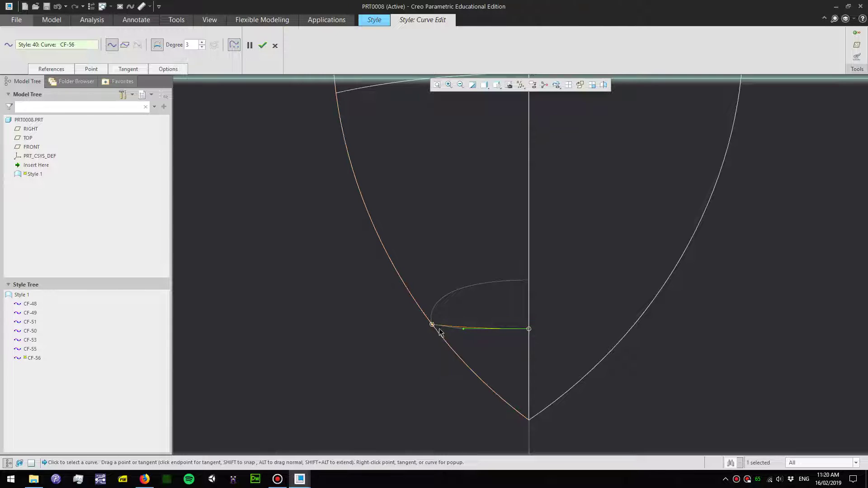
{"action": "middle_click_drag", "start_coordinate": [435, 330], "coordinate": [425, 322]}
{"action": "left_click_drag", "start_coordinate": [425, 322], "coordinate": [427, 326]}
{"action": "middle_click_drag", "start_coordinate": [426, 326], "coordinate": [510, 334]}
{"action": "scroll", "coordinate": [509, 333], "scroll_direction": "up", "scroll_amount": 2}
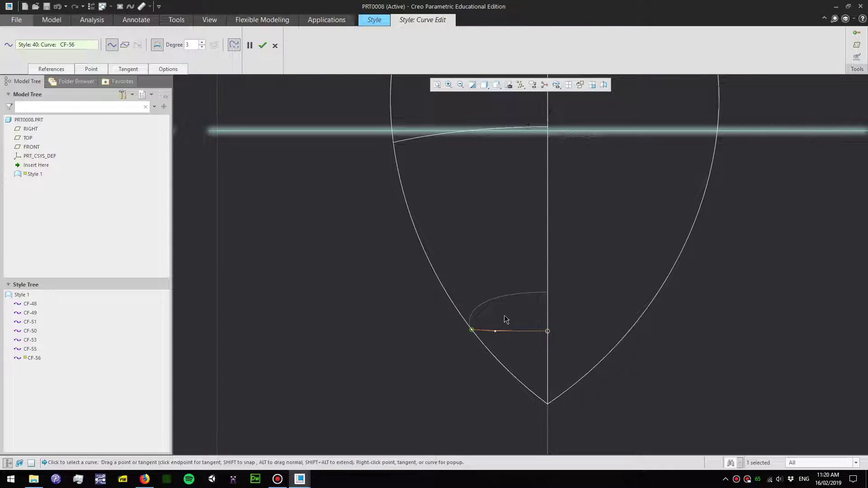
{"action": "scroll", "coordinate": [501, 317], "scroll_direction": "down", "scroll_amount": 2}
{"action": "middle_click_drag", "start_coordinate": [465, 296], "coordinate": [509, 243]}
{"action": "left_click", "coordinate": [263, 45]}
Reopen the upper cross-section curve for editing and slide its heart-outline end closer to the top notch.
{"action": "scroll", "coordinate": [412, 293], "scroll_direction": "down", "scroll_amount": 2}
{"action": "middle_click_drag", "start_coordinate": [412, 294], "coordinate": [459, 315]}
{"action": "double_click", "coordinate": [449, 280]}
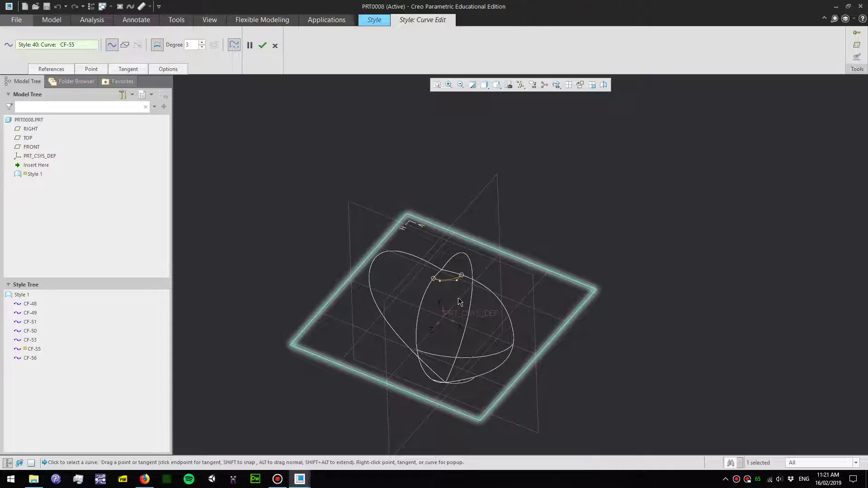
{"action": "middle_click_drag", "start_coordinate": [458, 299], "coordinate": [522, 192]}
{"action": "scroll", "coordinate": [527, 188], "scroll_direction": "up", "scroll_amount": 3}
{"action": "scroll", "coordinate": [528, 191], "scroll_direction": "up", "scroll_amount": 3}
{"action": "middle_click_drag", "start_coordinate": [524, 243], "coordinate": [516, 243]}
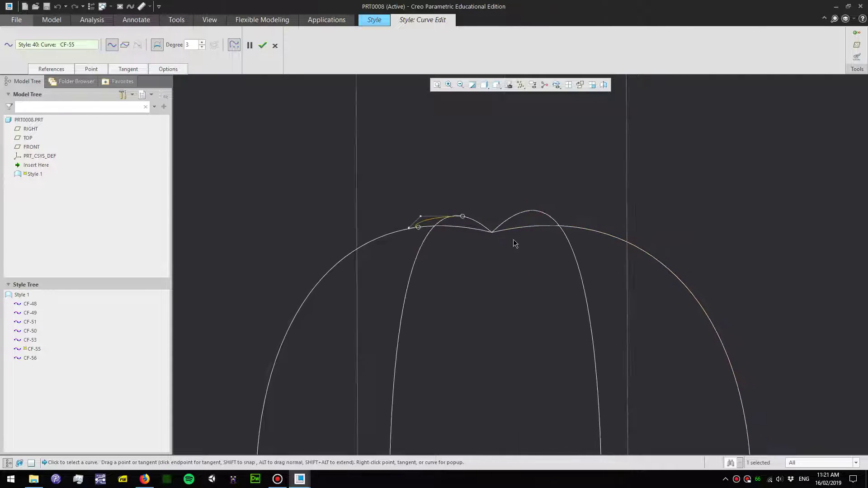
{"action": "left_click_drag", "start_coordinate": [466, 220], "coordinate": [483, 228]}
Slide the upper cross-section curve's front side profile end closer to the top notch.
{"action": "key", "text": "ctrl+d"}
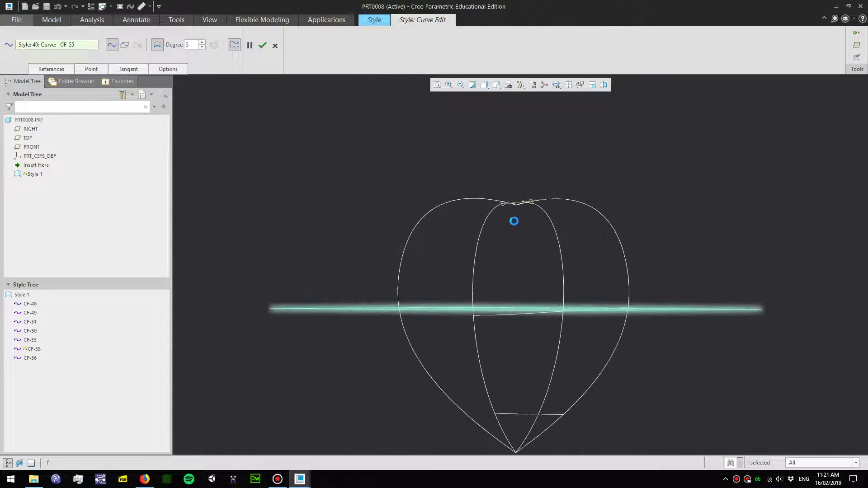
{"action": "scroll", "coordinate": [531, 199], "scroll_direction": "up", "scroll_amount": 1}
{"action": "scroll", "coordinate": [532, 202], "scroll_direction": "up", "scroll_amount": 3}
{"action": "middle_click_drag", "start_coordinate": [528, 207], "coordinate": [500, 251]}
{"action": "left_click_drag", "start_coordinate": [495, 256], "coordinate": [499, 230]}
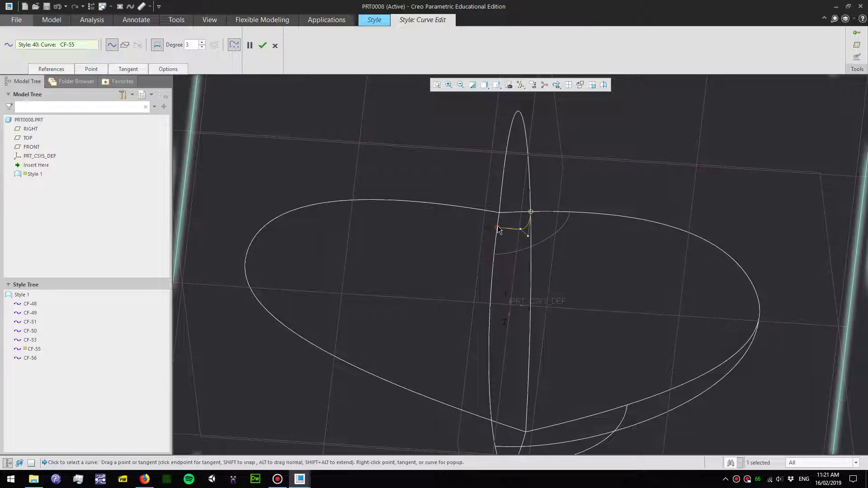
Shorten the upper cross-section curve's end tangents to fit its smaller quarter arc and accept the edit.
{"action": "scroll", "coordinate": [527, 212], "scroll_direction": "up", "scroll_amount": 2}
{"action": "key", "text": "t"}
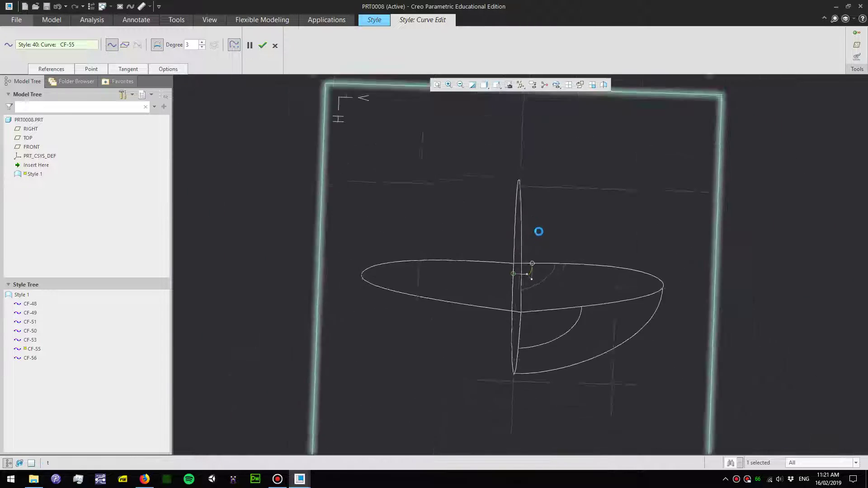
{"action": "scroll", "coordinate": [545, 278], "scroll_direction": "up", "scroll_amount": 5}
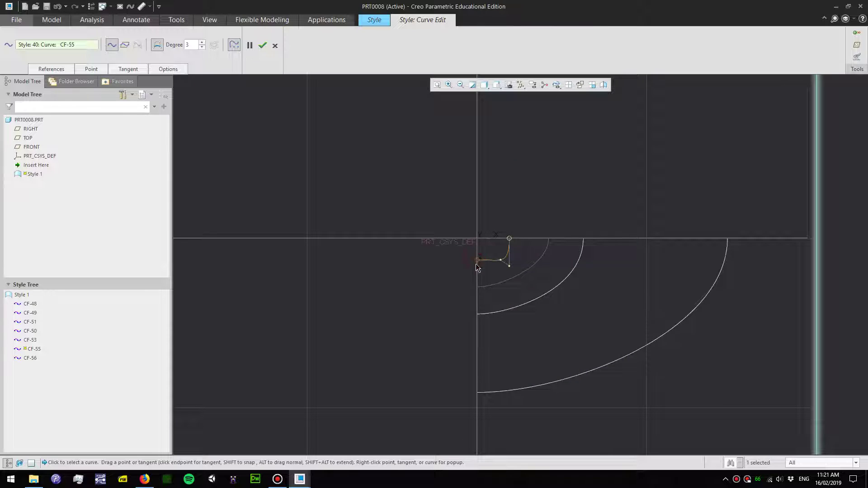
{"action": "mouse_move", "coordinate": [507, 265]}
{"action": "left_mouse_down"}
{"action": "mouse_move", "coordinate": [508, 256]}
{"action": "mouse_move", "coordinate": [491, 266]}
{"action": "left_mouse_up"}
{"action": "key", "text": "ctrl+d"}
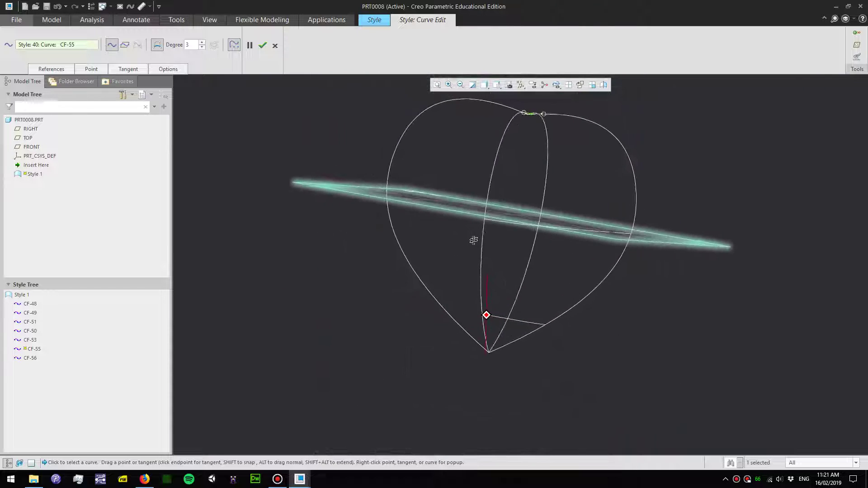
{"action": "left_click", "coordinate": [262, 46]}
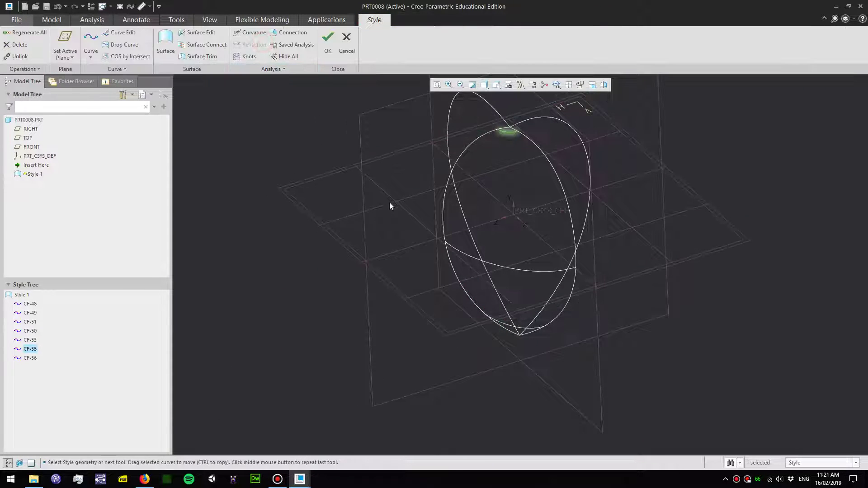
Edit the lower cross-section curve, sliding both ends closer to the heart's tip and levelling the front side profile end with the outline end.
{"action": "middle_click_drag", "start_coordinate": [390, 202], "coordinate": [497, 381]}
{"action": "double_click", "coordinate": [497, 379]}
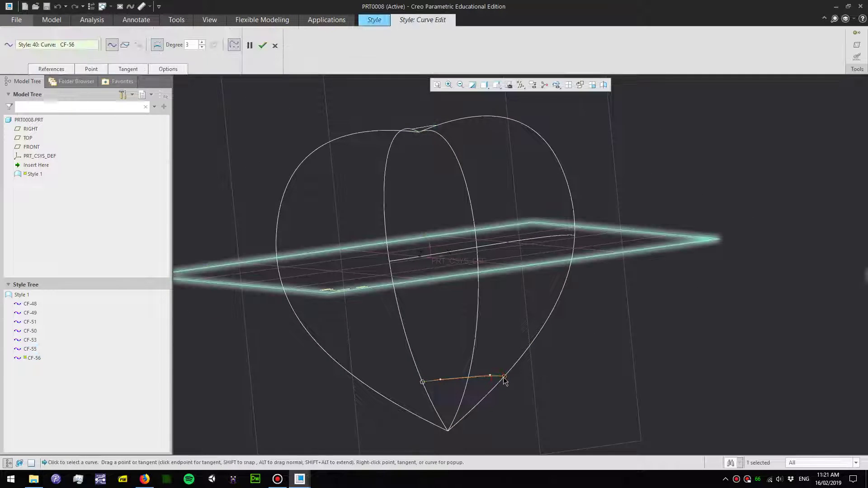
{"action": "left_click_drag", "start_coordinate": [503, 378], "coordinate": [472, 409]}
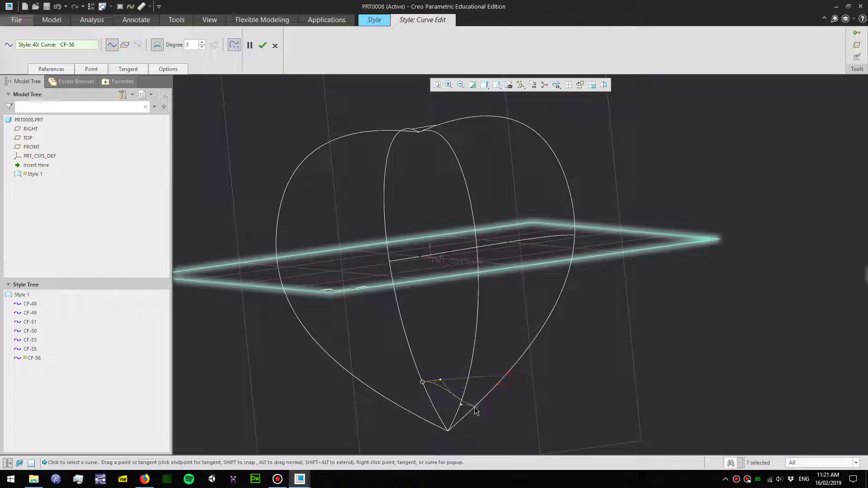
{"action": "left_click", "coordinate": [423, 385]}
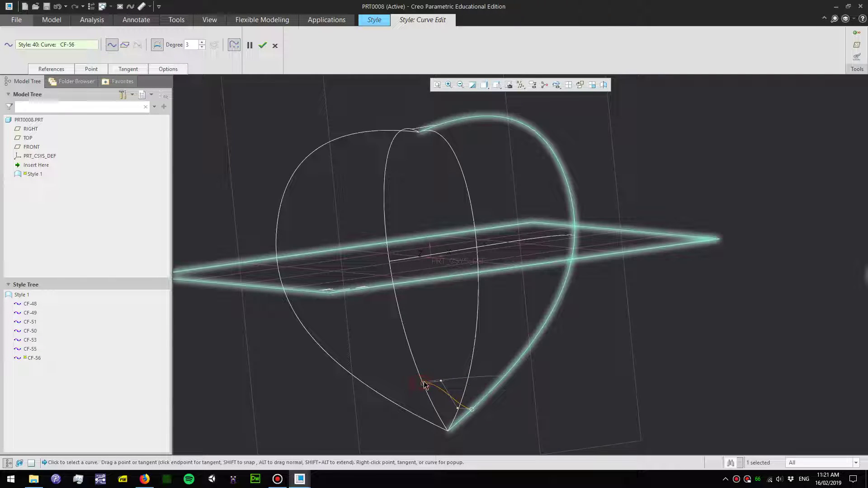
{"action": "left_click_drag", "start_coordinate": [423, 384], "coordinate": [435, 403]}
{"action": "key", "text": "ctrl+d"}
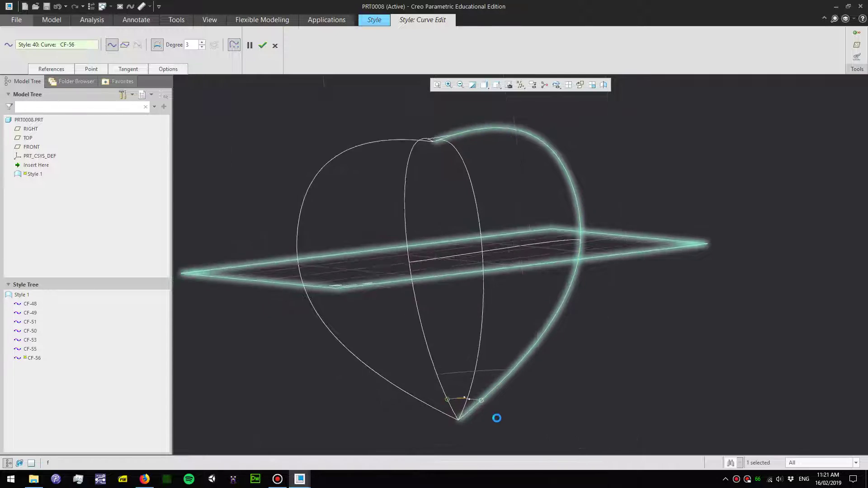
{"action": "scroll", "coordinate": [540, 346], "scroll_direction": "down", "scroll_amount": 5}
{"action": "scroll", "coordinate": [526, 346], "scroll_direction": "down", "scroll_amount": 3}
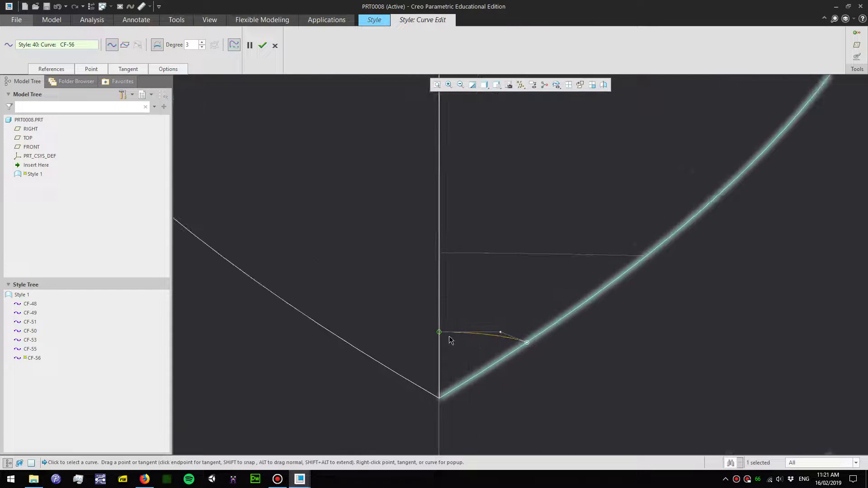
{"action": "left_click_drag", "start_coordinate": [439, 332], "coordinate": [438, 337]}
Shorten the lower cross-section curve's tangent at the heart outline for a smooth quarter arc, accept the edit and clear the selection.
{"action": "key", "text": "t"}
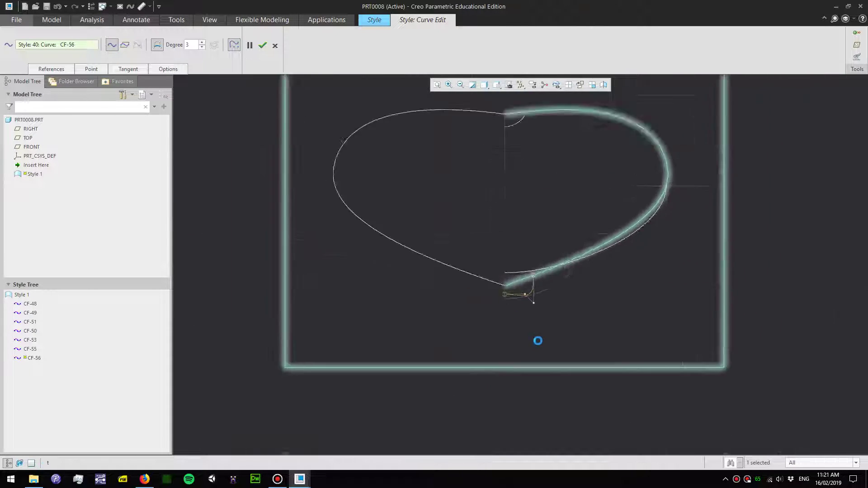
{"action": "scroll", "coordinate": [544, 284], "scroll_direction": "down", "scroll_amount": 8}
{"action": "left_click_drag", "start_coordinate": [477, 276], "coordinate": [474, 205]}
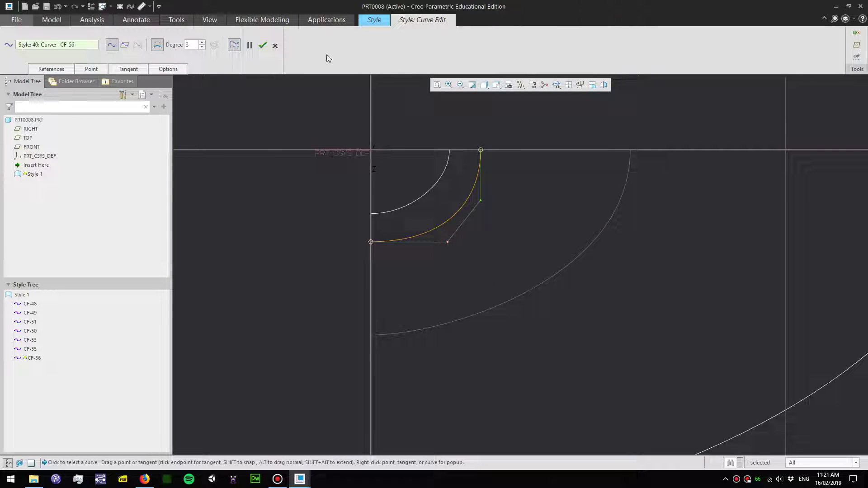
{"action": "left_click", "coordinate": [262, 46]}
{"action": "scroll", "coordinate": [509, 297], "scroll_direction": "down", "scroll_amount": 6}
{"action": "middle_click_drag", "start_coordinate": [515, 324], "coordinate": [511, 252]}
{"action": "left_click", "coordinate": [645, 190]}
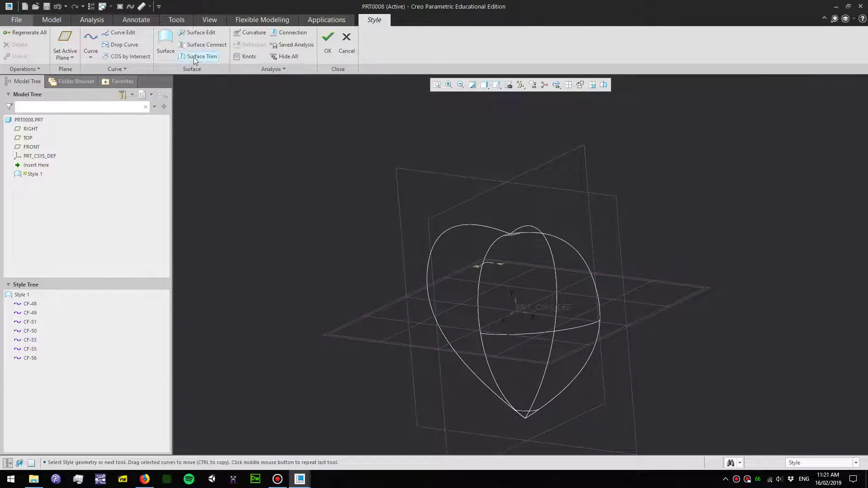
{"action": "left_click", "coordinate": [172, 42]}
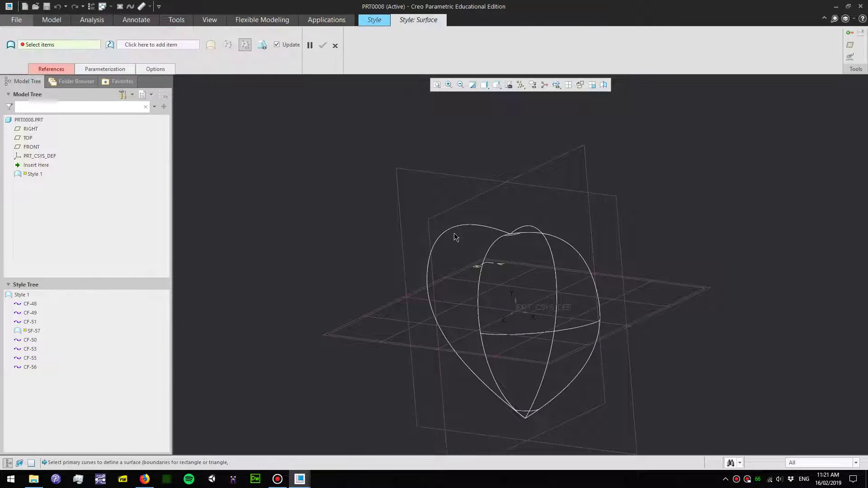
{"action": "middle_click_drag", "start_coordinate": [461, 244], "coordinate": [518, 285]}
{"action": "left_click", "coordinate": [486, 290]}
{"action": "left_click", "coordinate": [587, 266]}
{"action": "left_click", "coordinate": [137, 47]}
{"action": "left_click", "coordinate": [513, 235]}
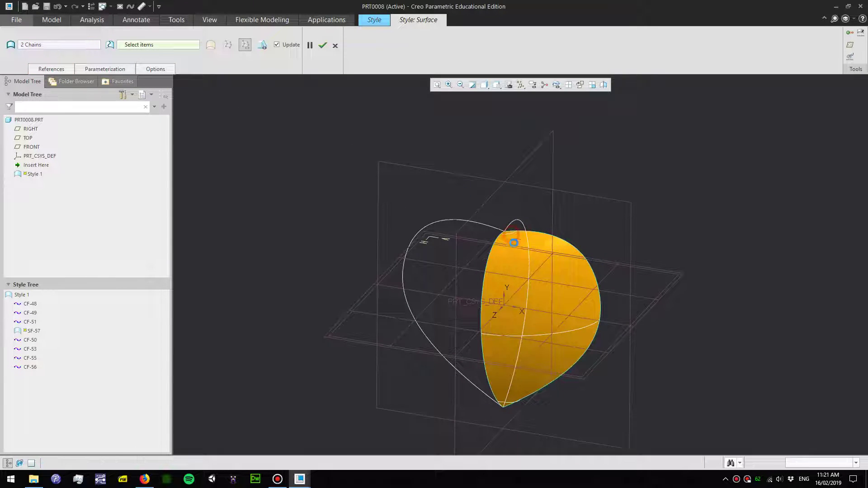
{"action": "left_click", "coordinate": [552, 333], "text": "ctrl"}
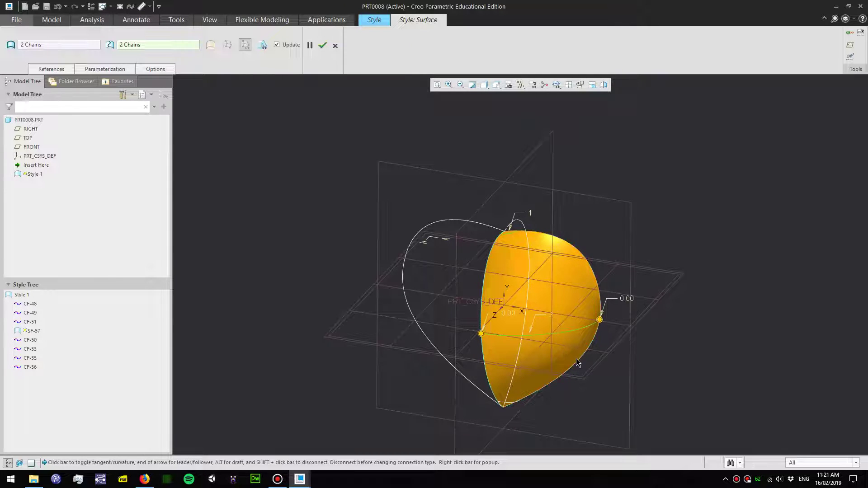
{"action": "mouse_move", "coordinate": [554, 336]}
{"action": "middle_mouse_down"}
{"action": "mouse_move", "coordinate": [571, 358]}
{"action": "mouse_move", "coordinate": [566, 342]}
{"action": "middle_mouse_up"}
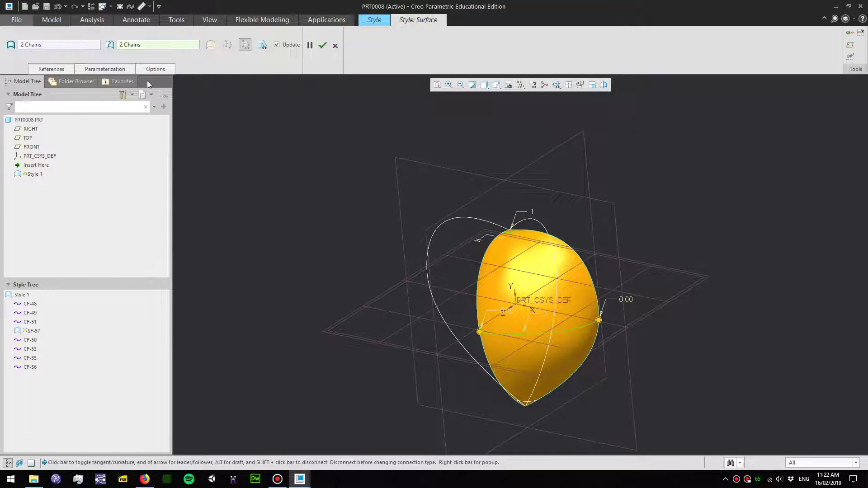
{"action": "left_click", "coordinate": [335, 46]}
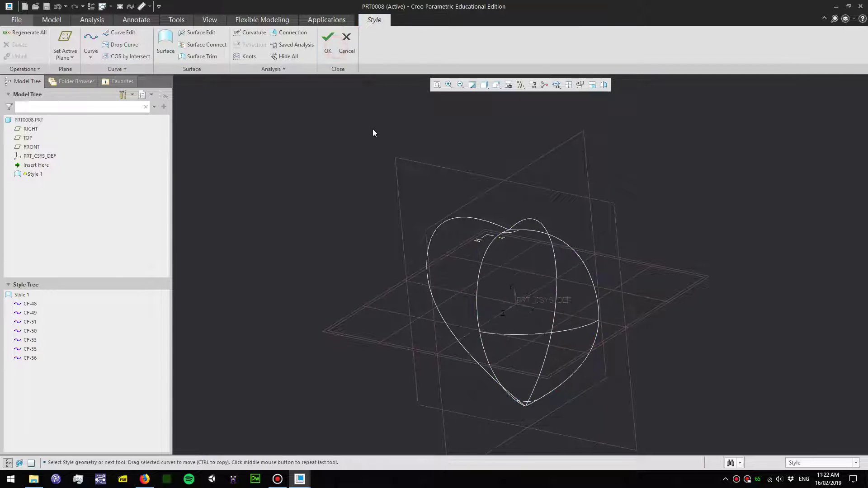
Start a Style surface for the heart's upper front quarter, bounded by the front side profile, middle cross-section, outline and upper cross-section.
{"action": "left_click", "coordinate": [162, 42]}
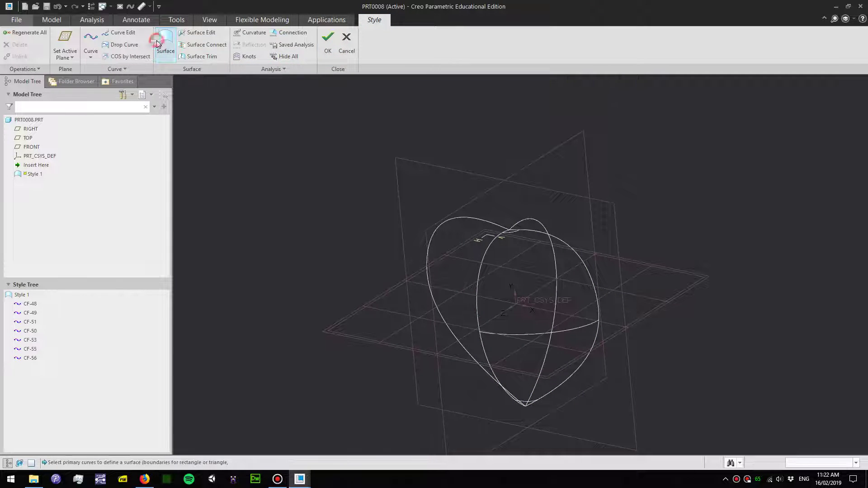
{"action": "left_click", "coordinate": [481, 272]}
{"action": "left_click", "coordinate": [583, 331], "text": "ctrl"}
{"action": "left_click", "coordinate": [588, 272], "text": "ctrl"}
{"action": "left_click", "coordinate": [515, 237], "text": "ctrl"}
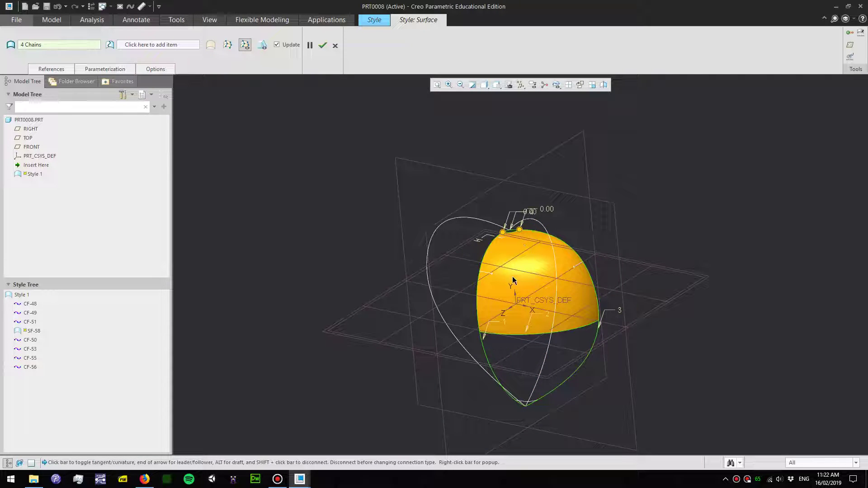
Set the upper surface's connections along the side profile and outline to Normal, and accept the surface.
{"action": "right_click", "coordinate": [487, 274]}
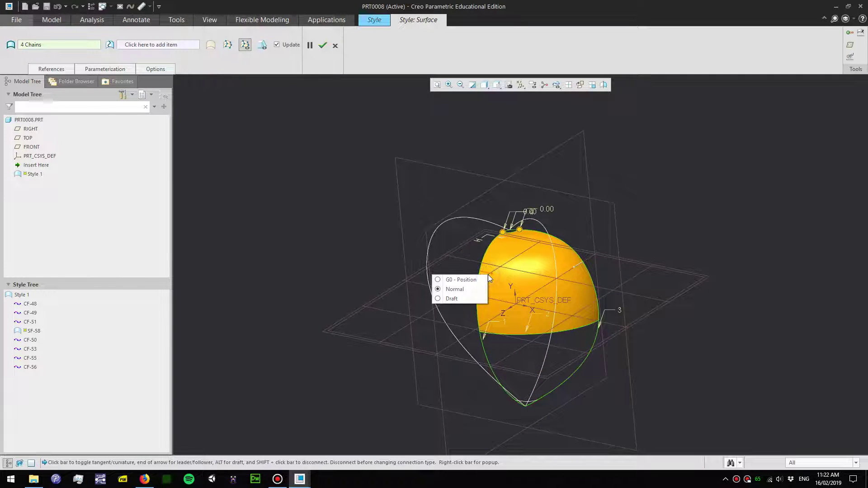
{"action": "left_click", "coordinate": [471, 292]}
{"action": "right_click", "coordinate": [574, 267]}
{"action": "left_click", "coordinate": [558, 285]}
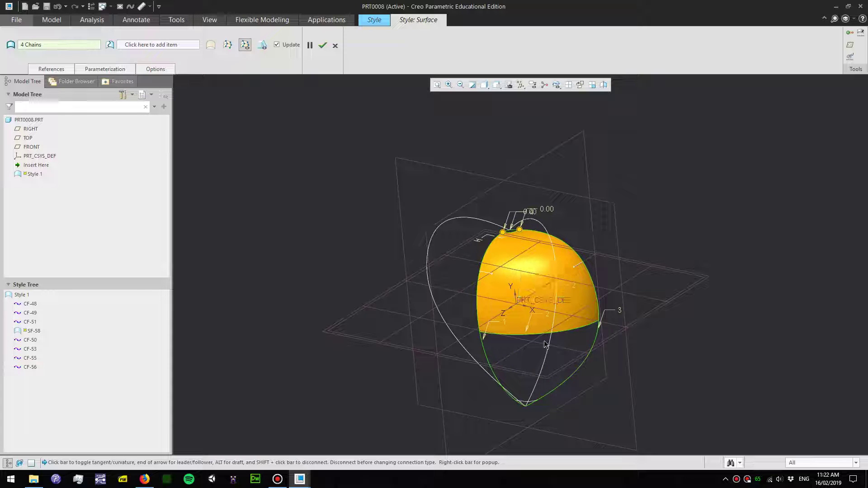
{"action": "left_click", "coordinate": [322, 46]}
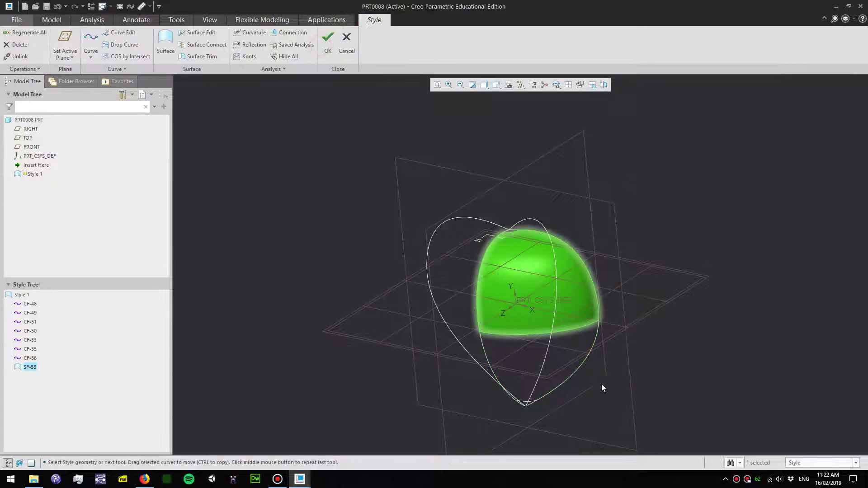
Start a surface below the upper one, bounded by the front side profile, lower cross-section, outline and middle cross-section.
{"action": "middle_click_drag", "start_coordinate": [598, 379], "coordinate": [586, 355]}
{"action": "left_click", "coordinate": [346, 209]}
{"action": "left_click", "coordinate": [166, 43]}
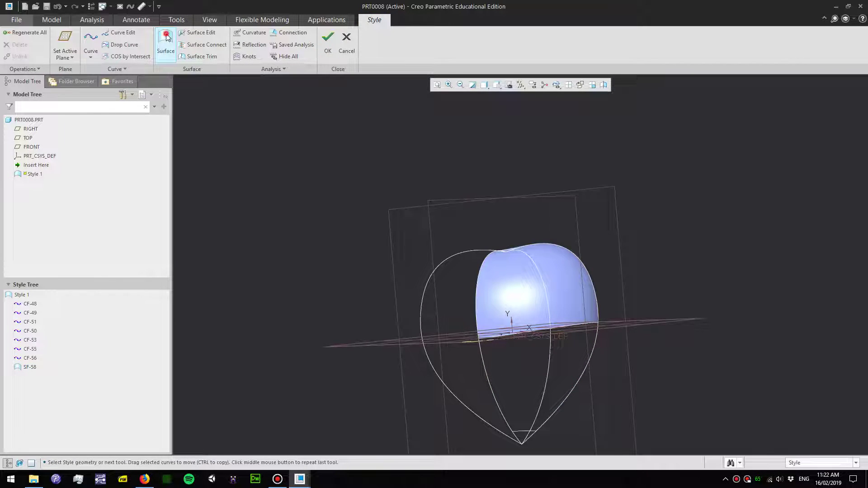
{"action": "left_click", "coordinate": [488, 375]}
{"action": "middle_click_drag", "start_coordinate": [588, 431], "coordinate": [545, 425]}
{"action": "left_click", "coordinate": [535, 419], "text": "ctrl"}
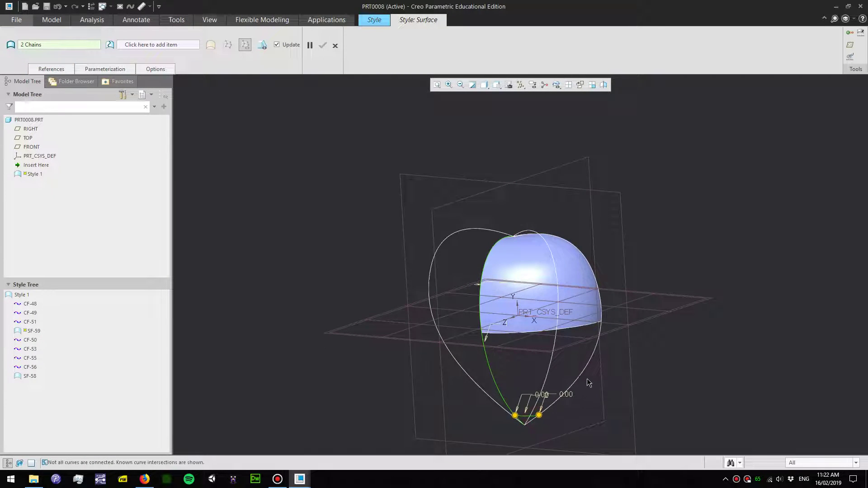
{"action": "left_click", "coordinate": [582, 375], "text": "ctrl"}
{"action": "left_click", "coordinate": [580, 333], "text": "ctrl"}
Set the lower surface's connection to the upper surface as G2 - Curvature and accept the surface.
{"action": "right_click", "coordinate": [546, 335]}
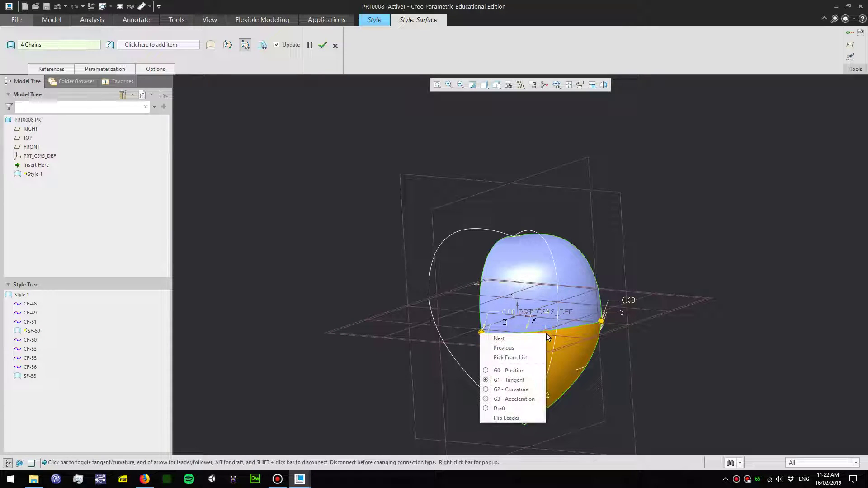
{"action": "left_click", "coordinate": [522, 393]}
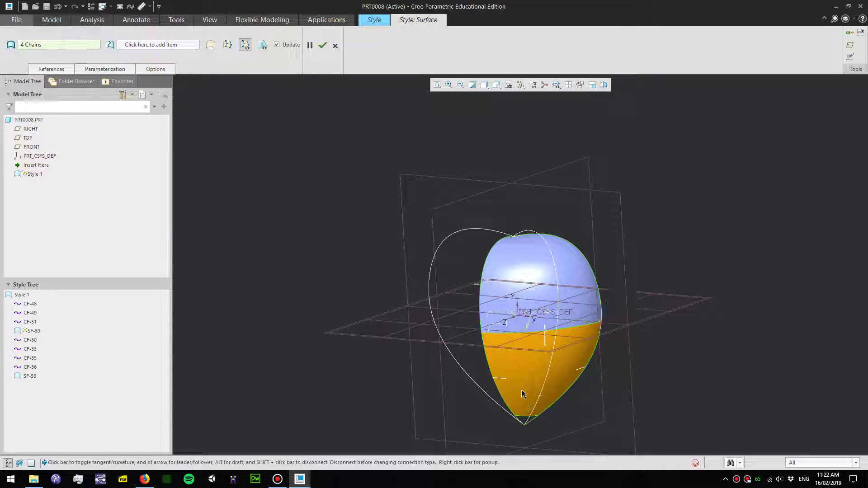
{"action": "left_click", "coordinate": [320, 48]}
Start a three-sided surface for the notch gap from the outline, upper cross-section and front side profile curves.
{"action": "middle_click_drag", "start_coordinate": [655, 193], "coordinate": [551, 246]}
{"action": "scroll", "coordinate": [491, 209], "scroll_direction": "down", "scroll_amount": 4}
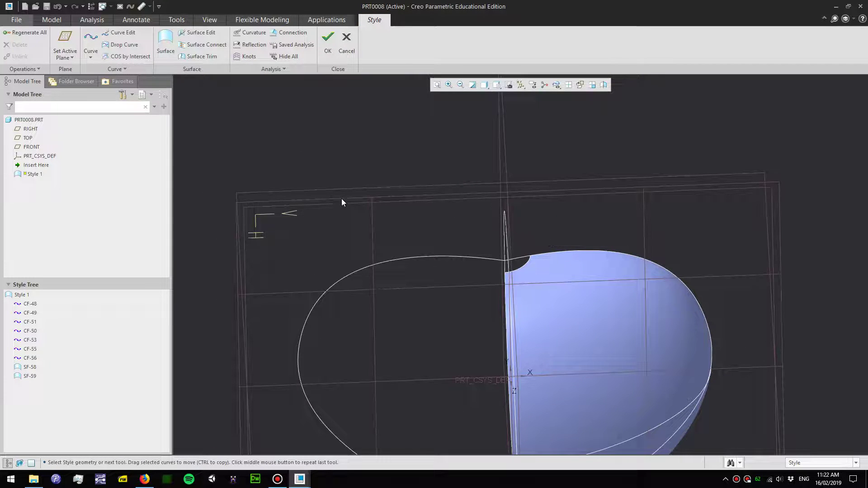
{"action": "middle_click_drag", "start_coordinate": [353, 208], "coordinate": [460, 237]}
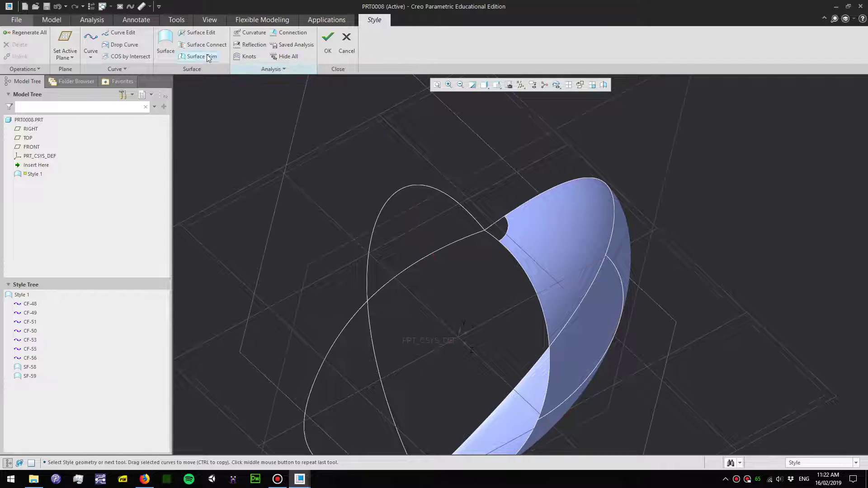
{"action": "left_click", "coordinate": [166, 43]}
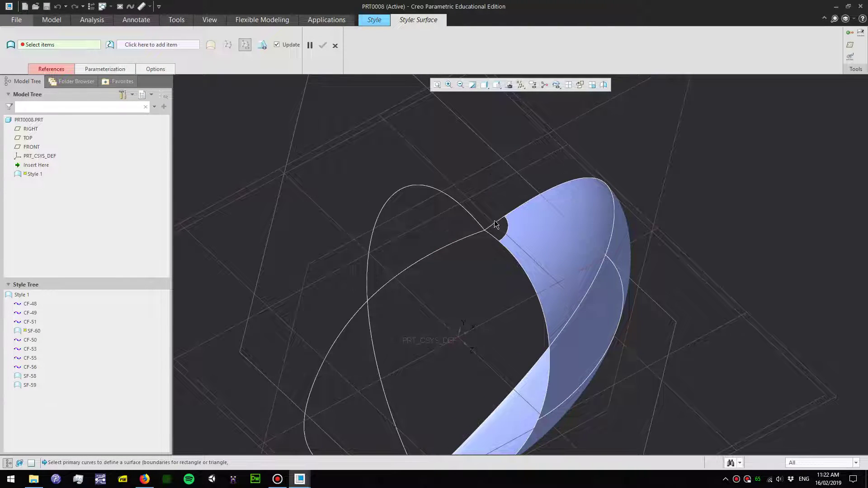
{"action": "left_click", "coordinate": [485, 231]}
{"action": "left_click", "coordinate": [493, 241], "text": "ctrl"}
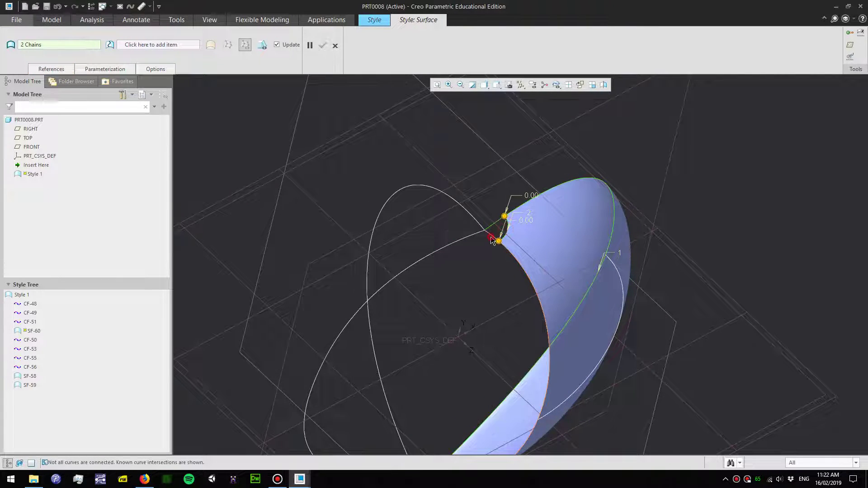
{"action": "left_click", "coordinate": [491, 239], "text": "ctrl"}
Exclude the boundary intersection at the heart's tip so the three-curve surface fills only the gap at the top notch.
{"action": "scroll", "coordinate": [489, 232], "scroll_direction": "down", "scroll_amount": 3}
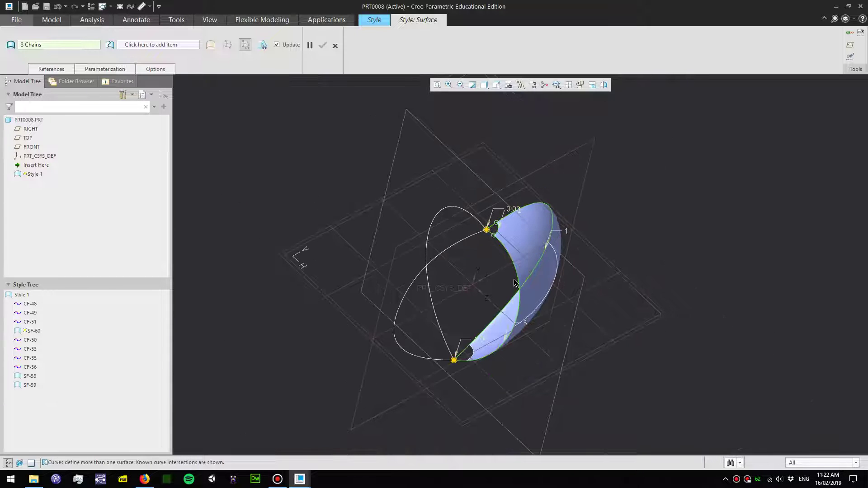
{"action": "middle_click_drag", "start_coordinate": [515, 283], "coordinate": [492, 276]}
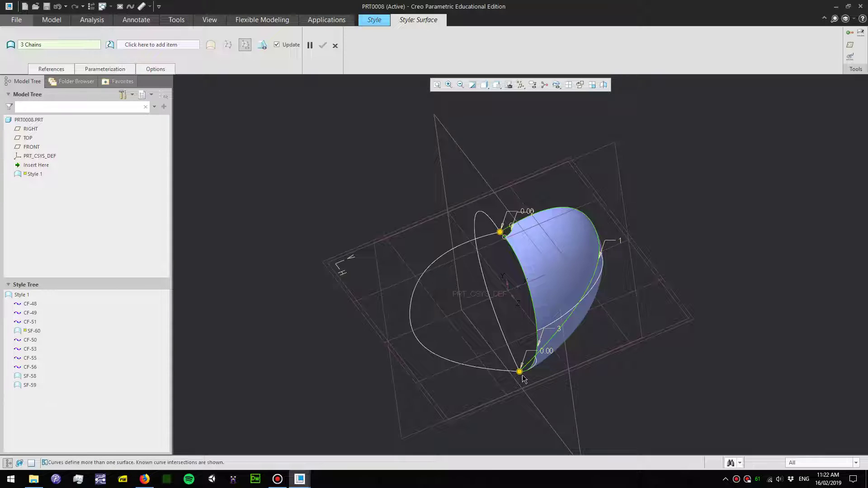
{"action": "middle_click_drag", "start_coordinate": [577, 363], "coordinate": [573, 338]}
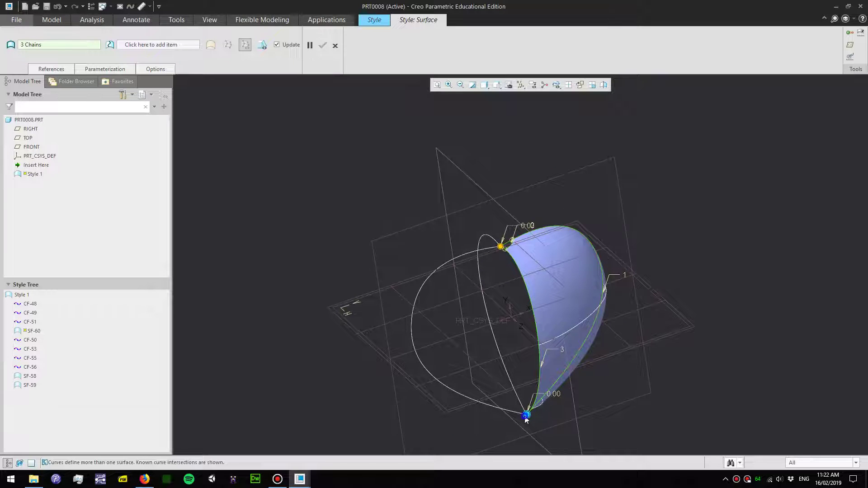
{"action": "right_click", "coordinate": [525, 415]}
{"action": "left_click", "coordinate": [510, 432]}
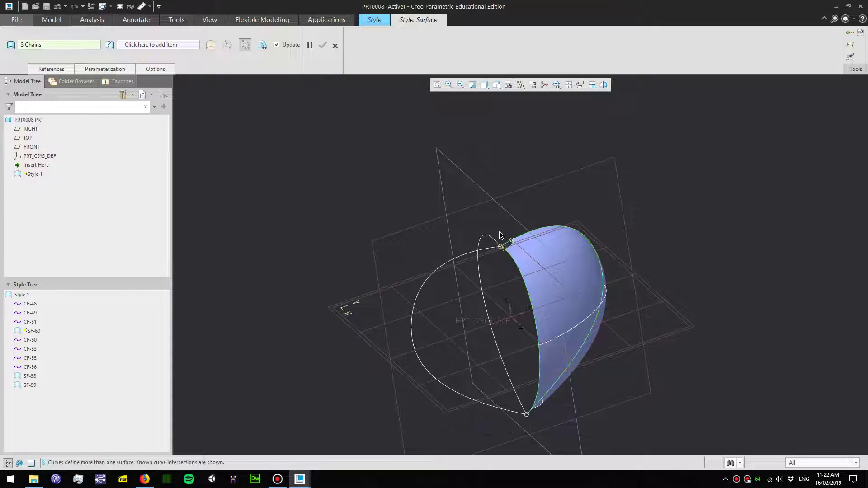
{"action": "mouse_move", "coordinate": [511, 249]}
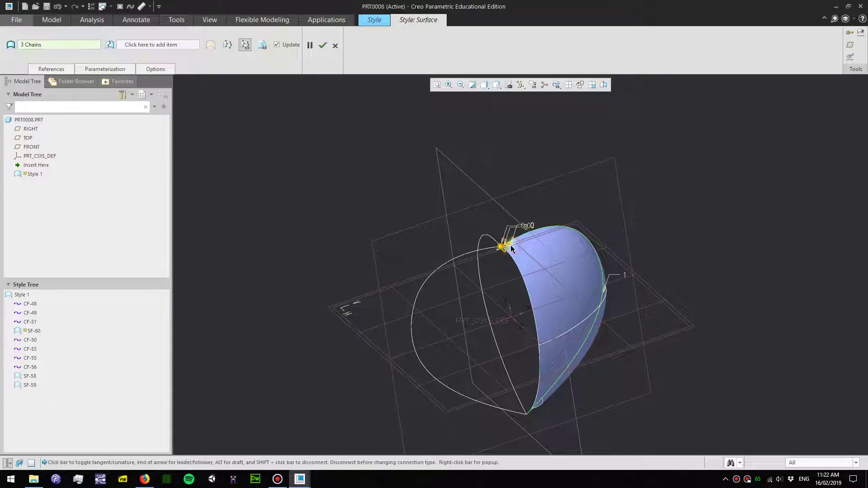
Set the notch patch's connection to the adjacent upper surface as G0 - Position and accept the patch.
{"action": "scroll", "coordinate": [511, 248], "scroll_direction": "up", "scroll_amount": 5}
{"action": "right_click", "coordinate": [557, 277]}
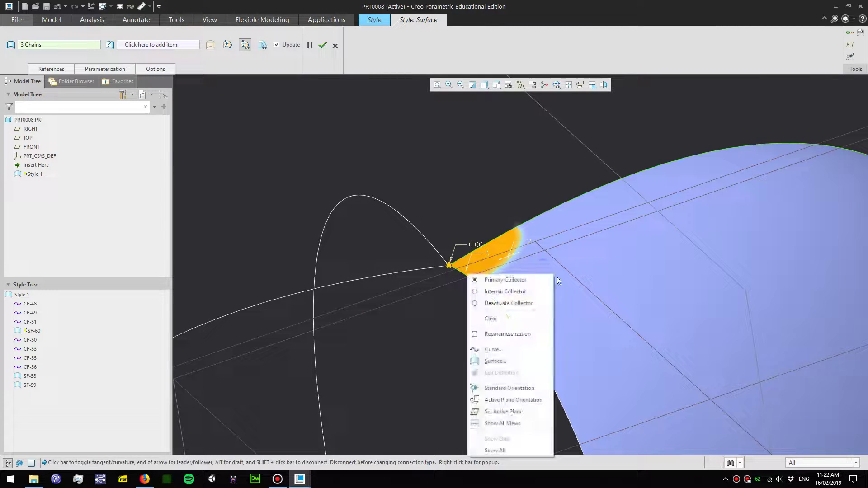
{"action": "left_click", "coordinate": [553, 29]}
{"action": "right_click", "coordinate": [514, 255]}
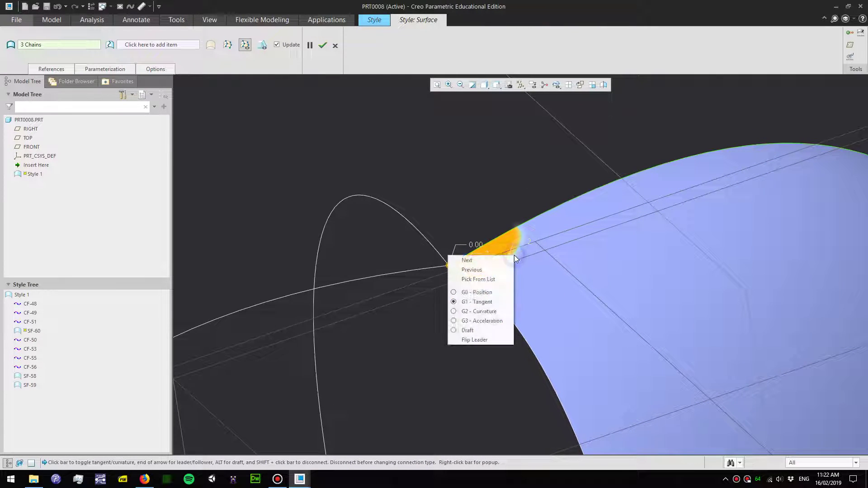
{"action": "left_click", "coordinate": [488, 292]}
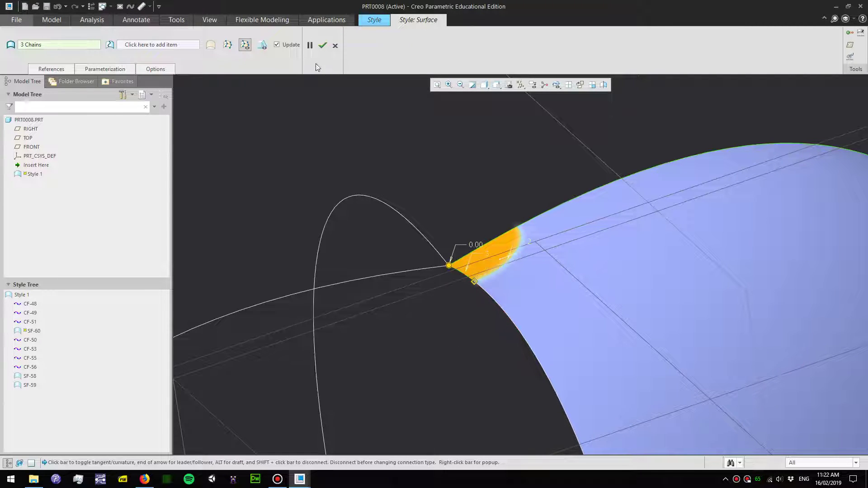
{"action": "left_click", "coordinate": [321, 48]}
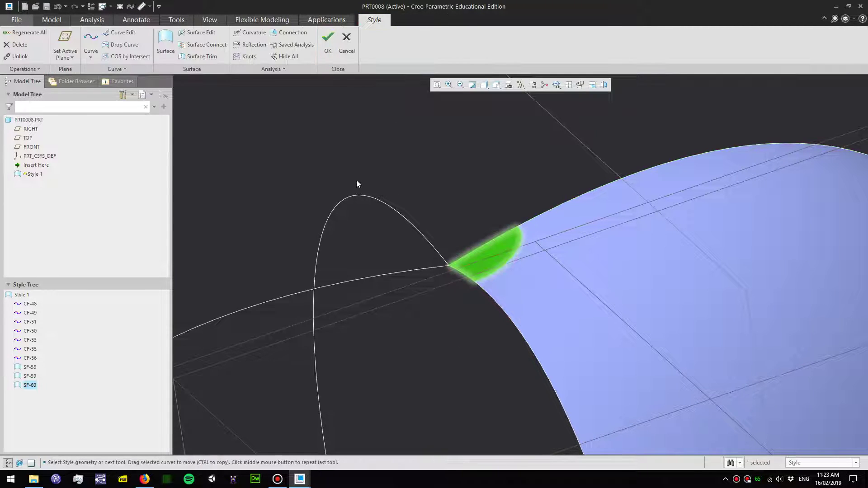
Start a three-sided surface over the heart's tip, bounded by the front side profile, lower cross-section and outline.
{"action": "scroll", "coordinate": [357, 183], "scroll_direction": "down", "scroll_amount": 4}
{"action": "middle_click_drag", "start_coordinate": [397, 151], "coordinate": [426, 242]}
{"action": "middle_click_drag", "start_coordinate": [364, 379], "coordinate": [365, 345]}
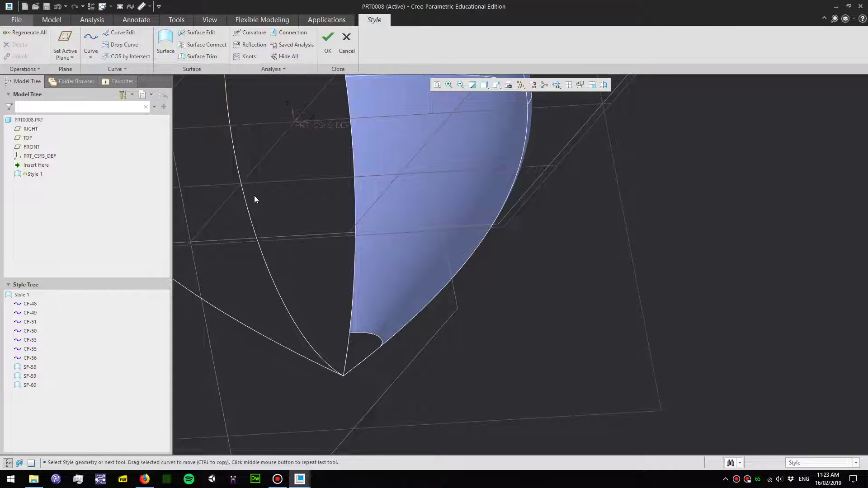
{"action": "left_click", "coordinate": [347, 347]}
{"action": "left_click", "coordinate": [375, 334], "text": "ctrl"}
{"action": "left_click", "coordinate": [367, 360], "text": "ctrl"}
Set the tip patch's connection to the lower surface as G1 - Tangent and accept the patch.
{"action": "scroll", "coordinate": [405, 409], "scroll_direction": "up", "scroll_amount": 4}
{"action": "middle_click_drag", "start_coordinate": [392, 306], "coordinate": [421, 266]}
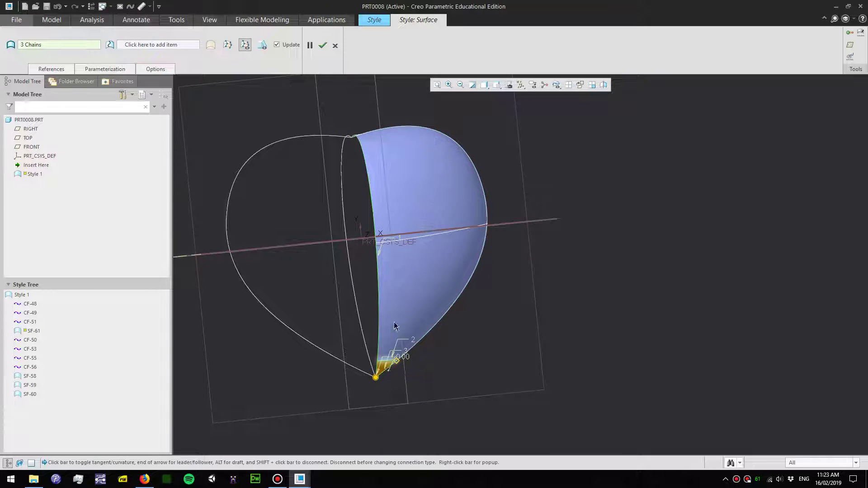
{"action": "middle_click_drag", "start_coordinate": [398, 372], "coordinate": [386, 344]}
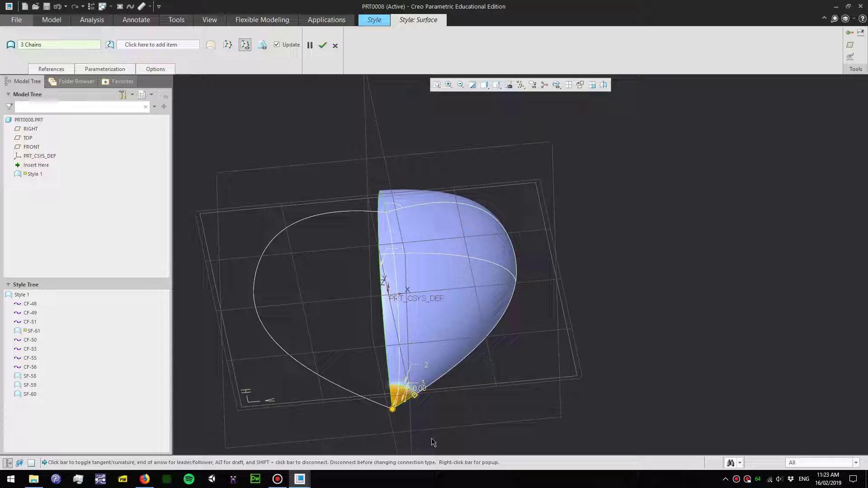
{"action": "scroll", "coordinate": [407, 404], "scroll_direction": "up", "scroll_amount": 6}
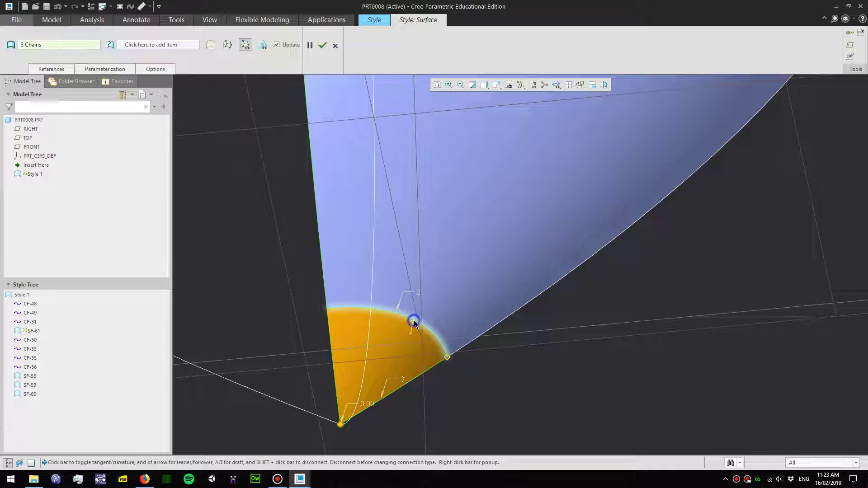
{"action": "right_click", "coordinate": [413, 321]}
{"action": "left_click", "coordinate": [394, 370]}
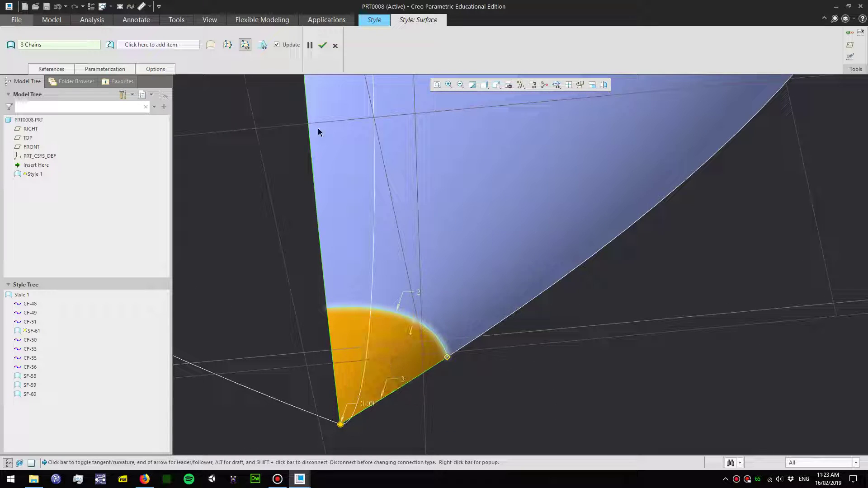
{"action": "left_click", "coordinate": [322, 45]}
Clear the surface selection and finish the Style feature.
{"action": "scroll", "coordinate": [379, 276], "scroll_direction": "down", "scroll_amount": 5}
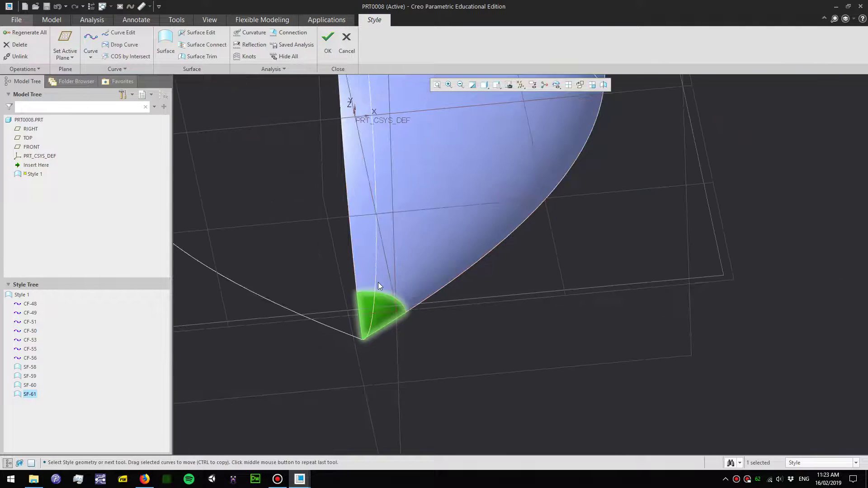
{"action": "left_click", "coordinate": [434, 316]}
{"action": "middle_click_drag", "start_coordinate": [416, 251], "coordinate": [417, 345]}
{"action": "left_click", "coordinate": [330, 51]}
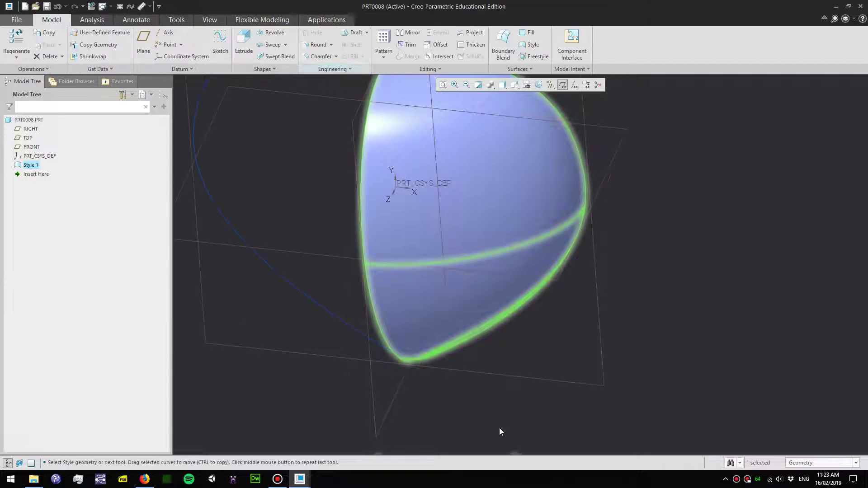
Mirror the Style 1 quarter surface about the RIGHT datum plane to form the heart's front half.
{"action": "scroll", "coordinate": [587, 289], "scroll_direction": "down", "scroll_amount": 4}
{"action": "middle_click_drag", "start_coordinate": [636, 300], "coordinate": [563, 244]}
{"action": "left_click", "coordinate": [30, 165]}
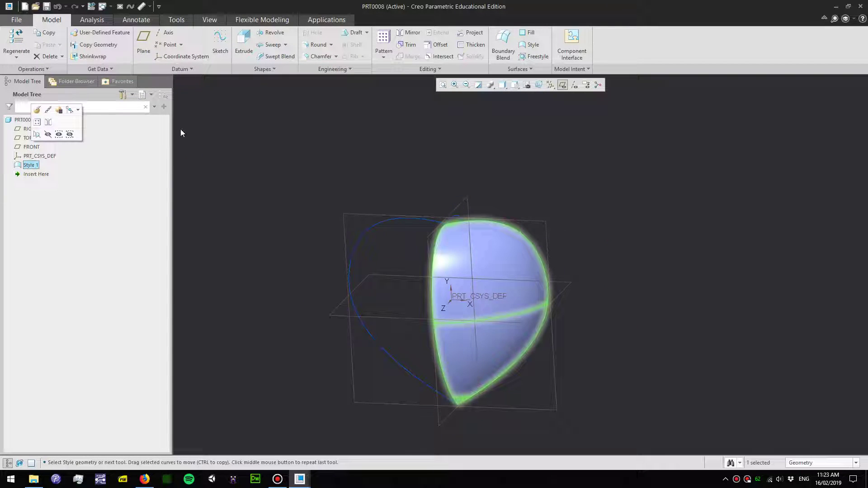
{"action": "left_click", "coordinate": [408, 34]}
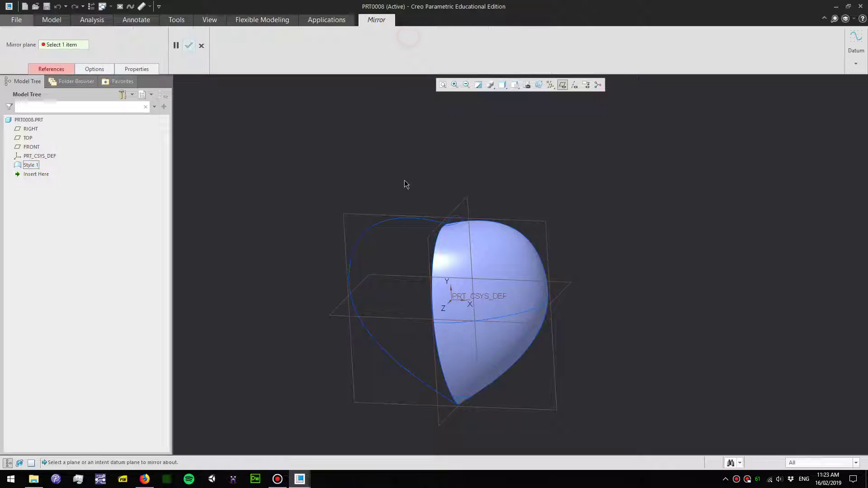
{"action": "left_click", "coordinate": [463, 202]}
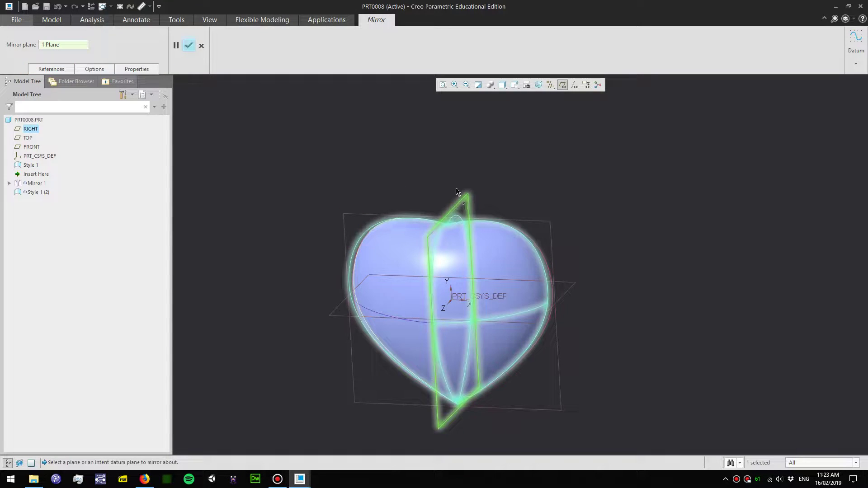
{"action": "left_click", "coordinate": [189, 46]}
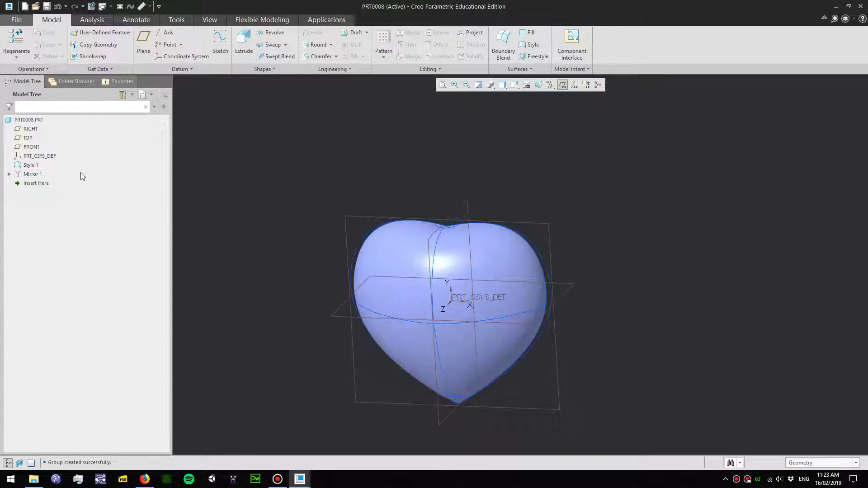
Mirror both Style 1 and Mirror 1 about the FRONT datum plane to close the back of the heart.
{"action": "left_click", "coordinate": [33, 174]}
{"action": "left_click", "coordinate": [30, 165], "text": "ctrl"}
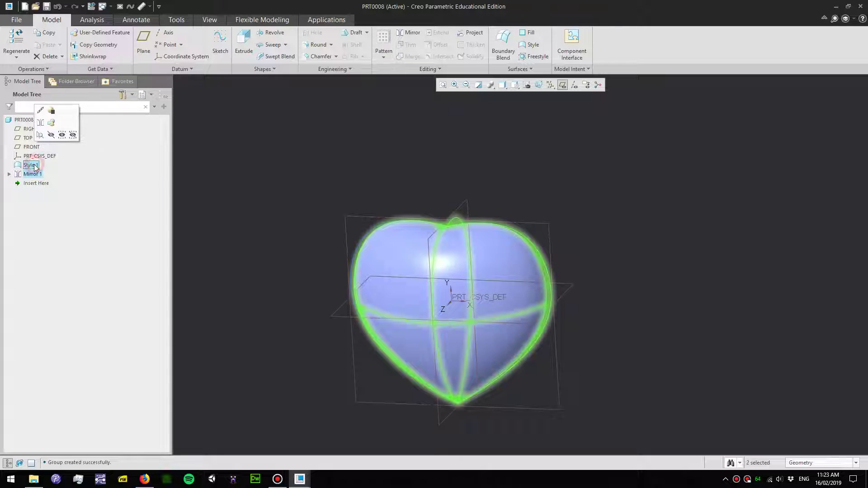
{"action": "left_click", "coordinate": [409, 33]}
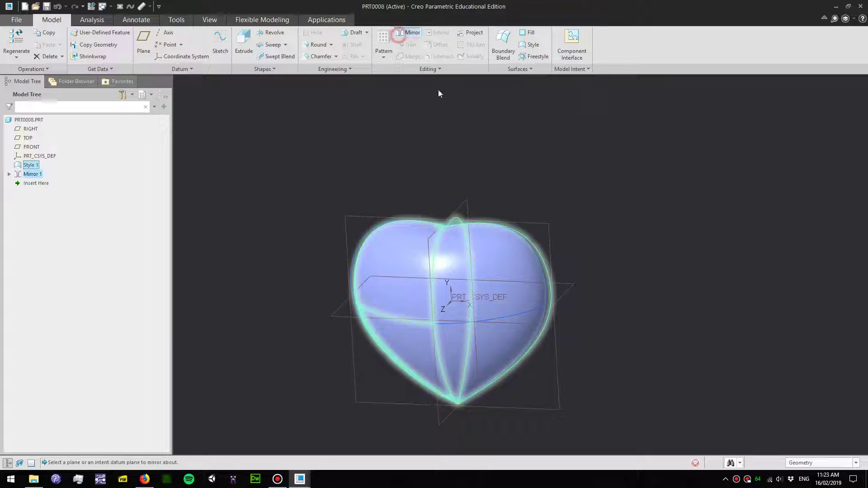
{"action": "left_click", "coordinate": [541, 225]}
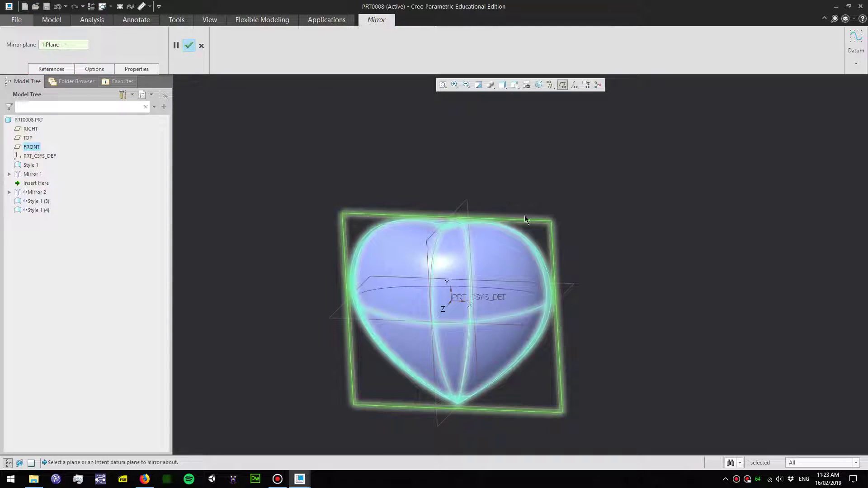
{"action": "left_click", "coordinate": [188, 44]}
Hide the model tree so the graphics area takes up the full window width.
{"action": "mouse_move", "coordinate": [632, 251]}
{"action": "middle_mouse_down"}
{"action": "mouse_move", "coordinate": [587, 270]}
{"action": "mouse_move", "coordinate": [631, 253]}
{"action": "mouse_move", "coordinate": [641, 232]}
{"action": "mouse_move", "coordinate": [633, 251]}
{"action": "middle_mouse_up"}
{"action": "scroll", "coordinate": [601, 286], "scroll_direction": "down", "scroll_amount": 4}
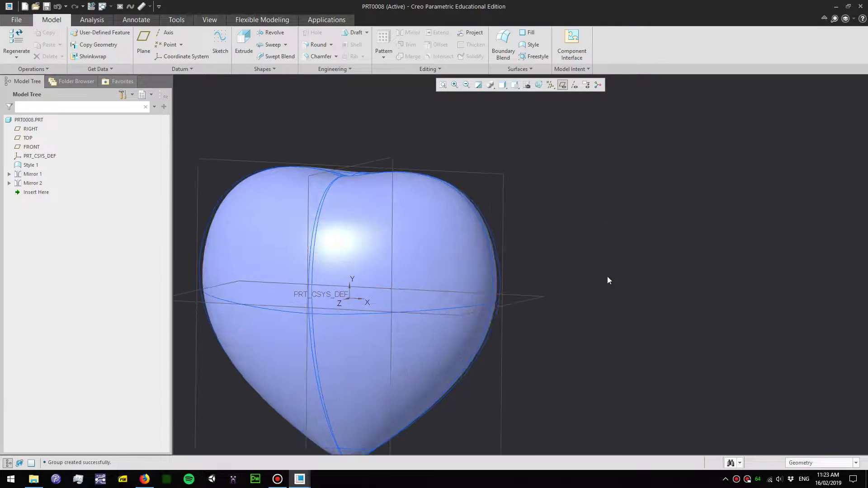
{"action": "mouse_move", "coordinate": [592, 289]}
{"action": "middle_mouse_down"}
{"action": "mouse_move", "coordinate": [635, 244]}
{"action": "mouse_move", "coordinate": [610, 254]}
{"action": "mouse_move", "coordinate": [604, 238]}
{"action": "middle_mouse_up"}
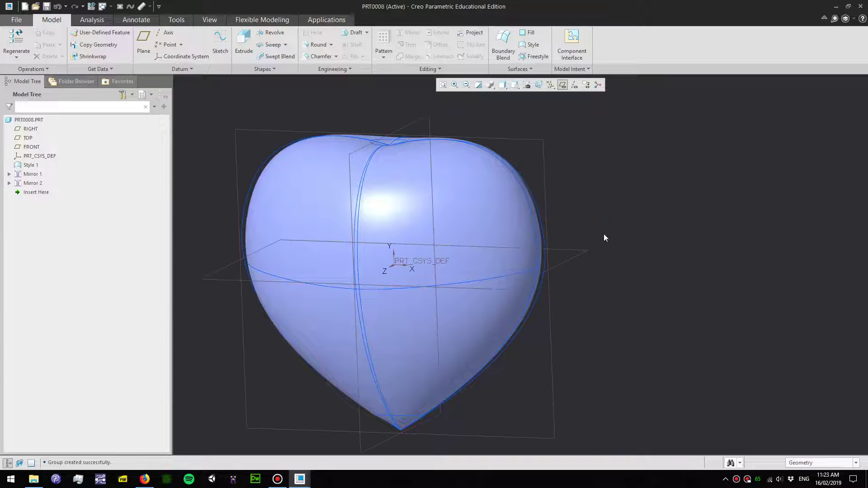
{"action": "left_click", "coordinate": [8, 463]}
Examine the mirrored heart from several angles, checking the surface seams, the side profile and the pointed tip.
{"action": "mouse_move", "coordinate": [559, 325]}
{"action": "middle_mouse_down"}
{"action": "mouse_move", "coordinate": [498, 325]}
{"action": "mouse_move", "coordinate": [552, 316]}
{"action": "mouse_move", "coordinate": [569, 294]}
{"action": "mouse_move", "coordinate": [548, 324]}
{"action": "mouse_move", "coordinate": [562, 325]}
{"action": "middle_mouse_up"}
{"action": "mouse_move", "coordinate": [514, 262]}
{"action": "middle_mouse_down"}
{"action": "mouse_move", "coordinate": [495, 266]}
{"action": "mouse_move", "coordinate": [490, 291]}
{"action": "mouse_move", "coordinate": [473, 242]}
{"action": "mouse_move", "coordinate": [422, 251]}
{"action": "mouse_move", "coordinate": [478, 245]}
{"action": "mouse_move", "coordinate": [623, 286]}
{"action": "mouse_move", "coordinate": [604, 289]}
{"action": "middle_mouse_up"}
{"action": "scroll", "coordinate": [549, 288], "scroll_direction": "down", "scroll_amount": 2}
{"action": "scroll", "coordinate": [549, 288], "scroll_direction": "up", "scroll_amount": 1}
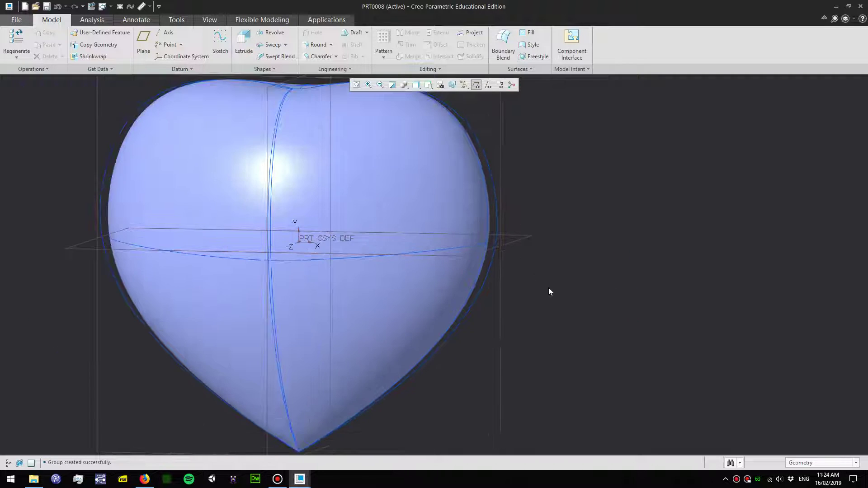
{"action": "mouse_move", "coordinate": [549, 288]}
{"action": "middle_mouse_down", "text": "shift"}
{"action": "mouse_move", "coordinate": [612, 289]}
{"action": "mouse_move", "coordinate": [527, 297]}
{"action": "mouse_move", "coordinate": [604, 296]}
{"action": "mouse_move", "coordinate": [617, 240]}
{"action": "mouse_move", "coordinate": [618, 250]}
{"action": "mouse_move", "coordinate": [574, 281]}
{"action": "mouse_move", "coordinate": [509, 382]}
{"action": "mouse_move", "coordinate": [492, 268]}
{"action": "middle_mouse_up", "text": "shift"}
{"action": "scroll", "coordinate": [612, 289], "scroll_direction": "up", "scroll_amount": 1}
{"action": "scroll", "coordinate": [455, 264], "scroll_direction": "down", "scroll_amount": 3}
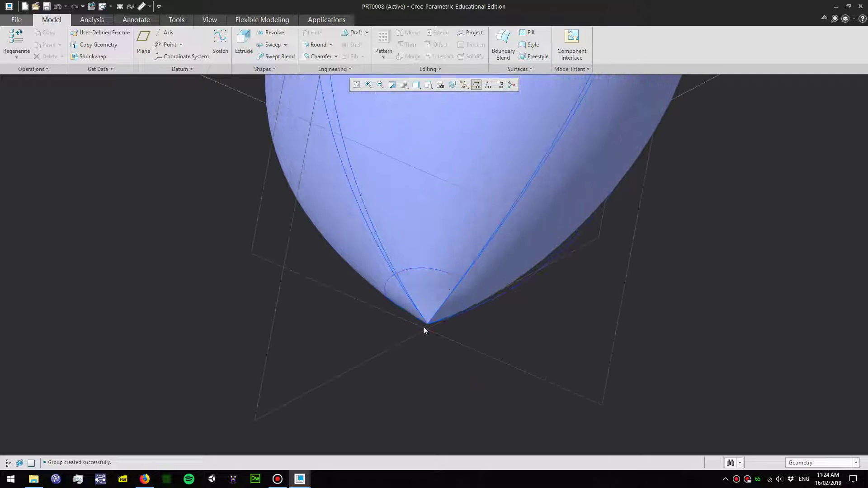
{"action": "mouse_move", "coordinate": [423, 327]}
{"action": "middle_mouse_down"}
{"action": "mouse_move", "coordinate": [411, 319]}
{"action": "mouse_move", "coordinate": [430, 311]}
{"action": "mouse_move", "coordinate": [434, 336]}
{"action": "mouse_move", "coordinate": [454, 357]}
{"action": "middle_mouse_up"}
{"action": "middle_click_drag", "start_coordinate": [455, 321], "coordinate": [528, 346], "text": "shift"}
{"action": "scroll", "coordinate": [440, 414], "scroll_direction": "up", "scroll_amount": 4}
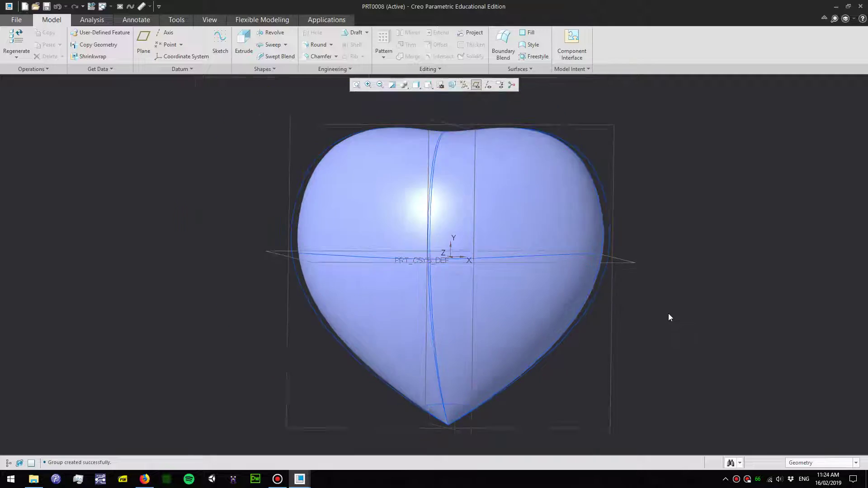
Turn off the datum plane display and collapse the ribbon to present the whole heart unobstructed.
{"action": "left_click", "coordinate": [477, 84]}
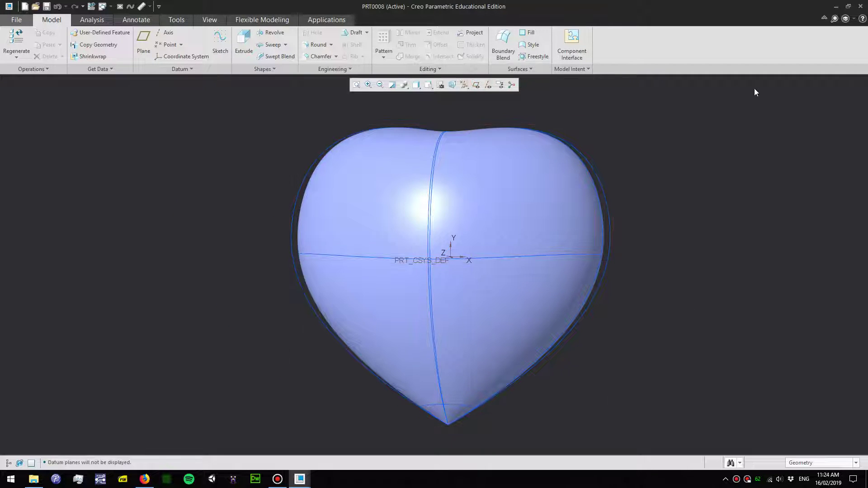
{"action": "left_click", "coordinate": [824, 19]}
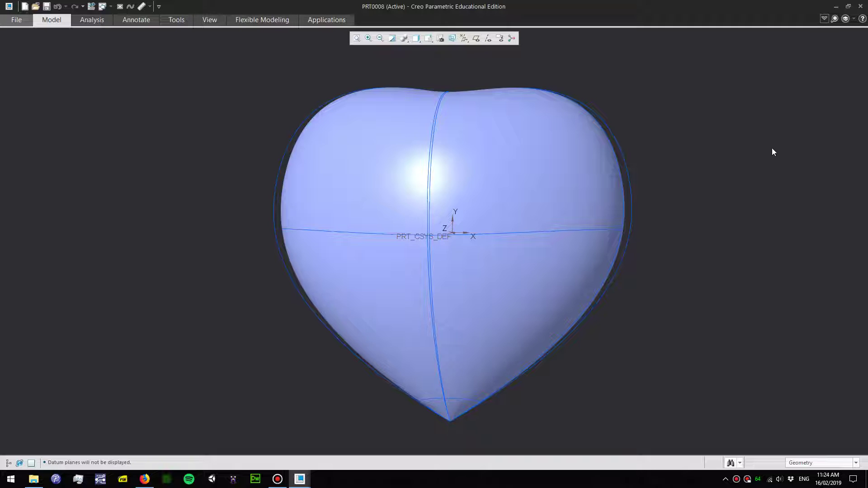
{"action": "scroll", "coordinate": [772, 151], "scroll_direction": "down", "scroll_amount": 2}
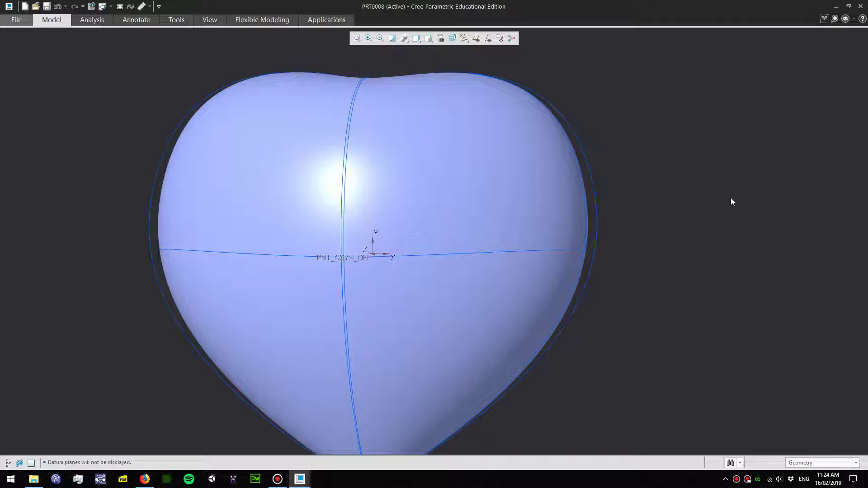
{"action": "middle_click_drag", "start_coordinate": [730, 197], "coordinate": [728, 181], "text": "shift"}
{"action": "scroll", "coordinate": [691, 147], "scroll_direction": "down", "scroll_amount": 2}
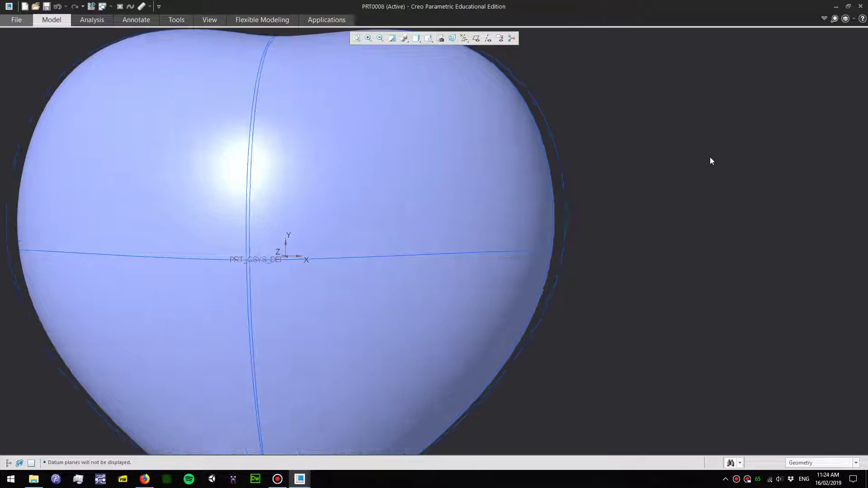
{"action": "scroll", "coordinate": [711, 162], "scroll_direction": "up", "scroll_amount": 2}
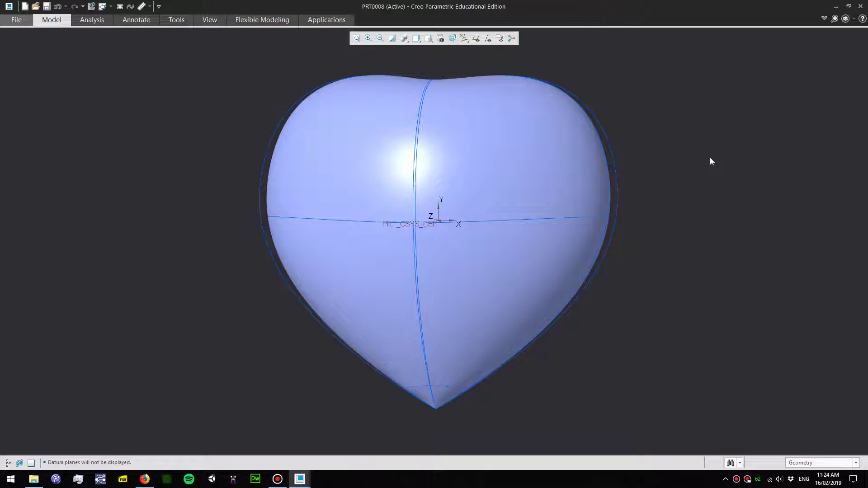